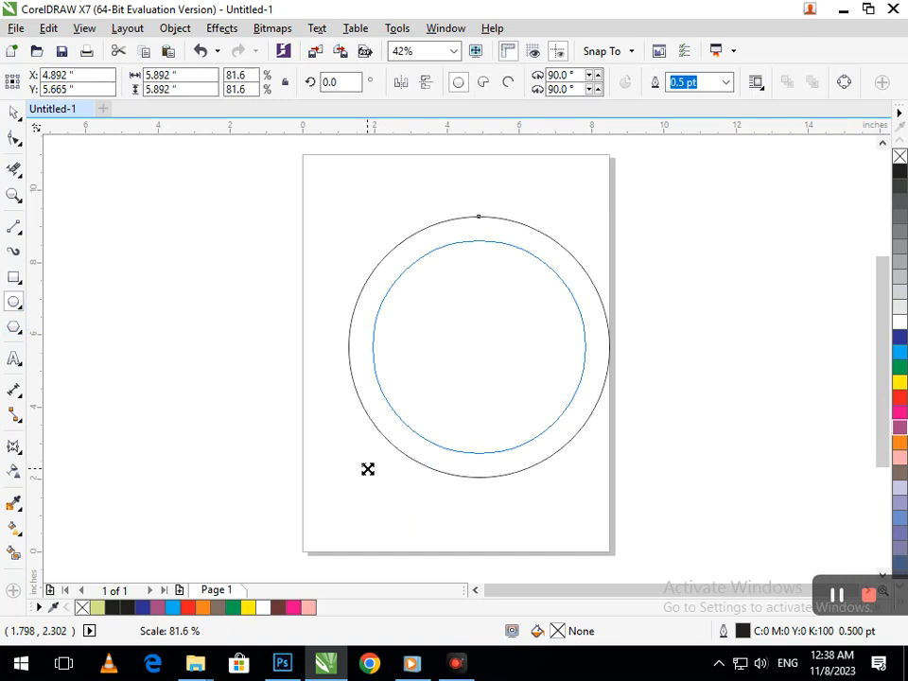
# Step: Draw a vertical line about 15.9 inches tall through the common centre of the two circles
pyautogui.click(14, 227)
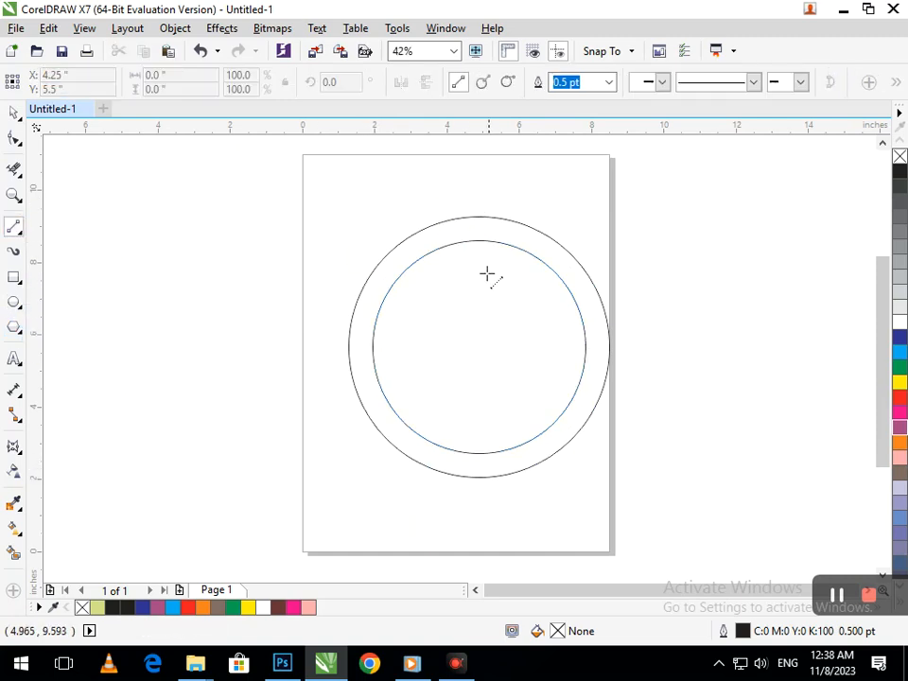
pyautogui.moveTo(476, 347)
pyautogui.mouseDown()
pyautogui.moveTo(486, 274)
pyautogui.moveTo(478, 166)
pyautogui.mouseUp()
pyautogui.moveTo(479, 354); pyautogui.dragTo(474, 551)
pyautogui.click(14, 113)
# Step: Select the vertical line and place its rotation pivot at the centre of the circles
pyautogui.click(399, 470)
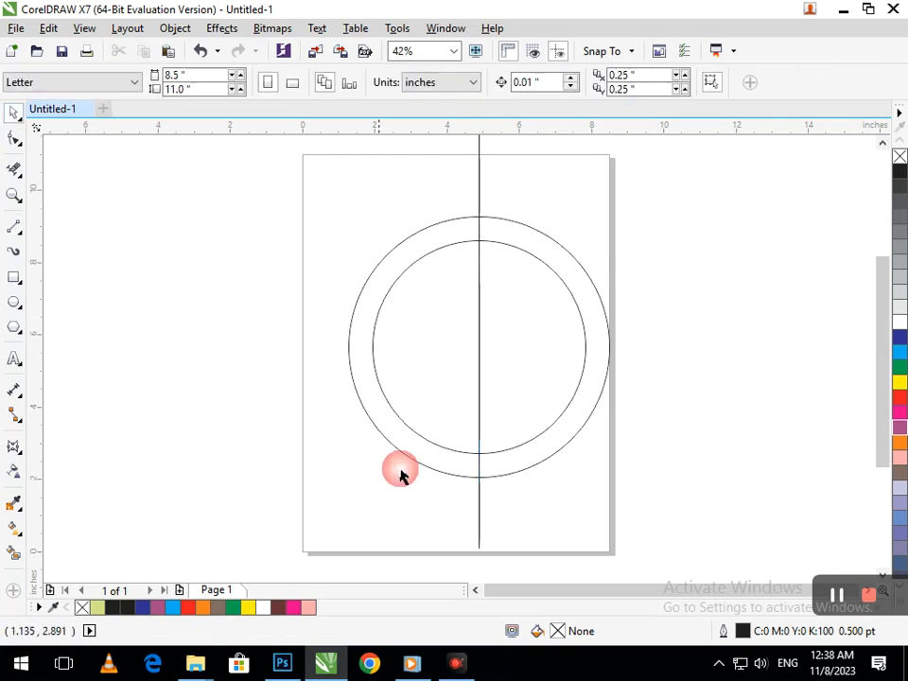
pyautogui.click(479, 517)
pyautogui.click(479, 520)
pyautogui.moveTo(477, 551); pyautogui.dragTo(385, 418)
pyautogui.press('Escape')
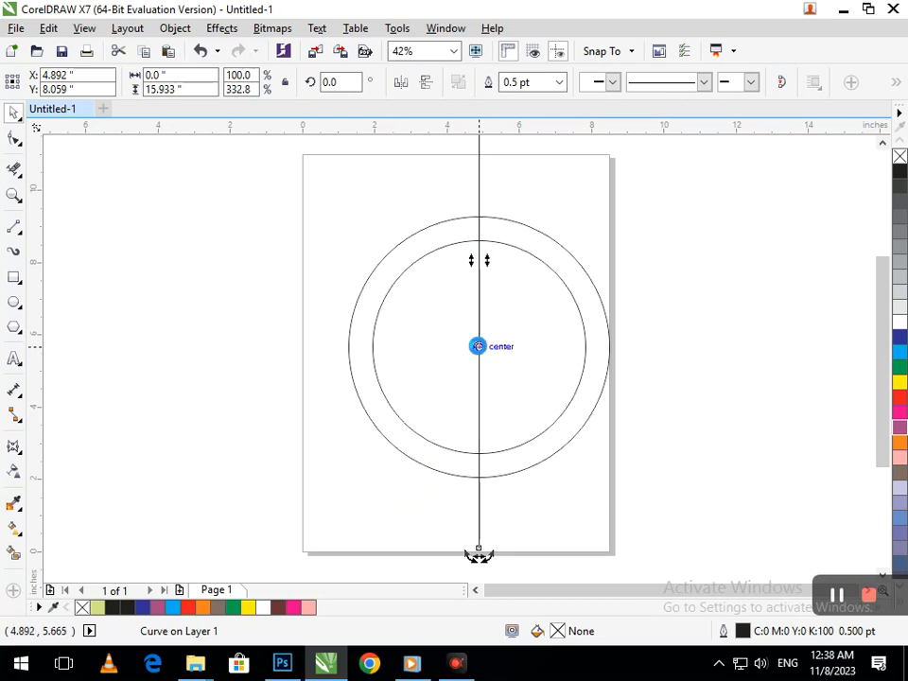
# Step: Make a copy of the line rotated 30 degrees about the centre and repeat it until spokes divide the ring into twelve segments
pyautogui.moveTo(478, 567); pyautogui.dragTo(390, 501)
pyautogui.hotkey('ctrl', 'r')
pyautogui.hotkey('ctrl', 'r')
pyautogui.hotkey('ctrl', 'r')
pyautogui.hotkey('ctrl', 'r')
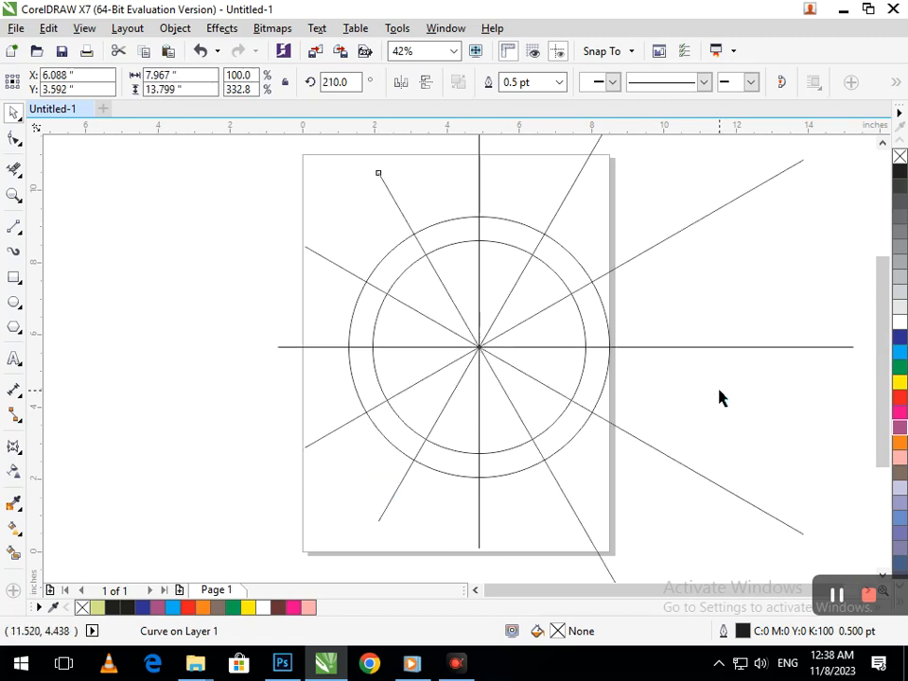
pyautogui.click(719, 397)
# Step: Delete the line segments inside the inner circle and those extending past the ring's left side, top and bottom using Virtual Segment Delete
pyautogui.click(12, 174)
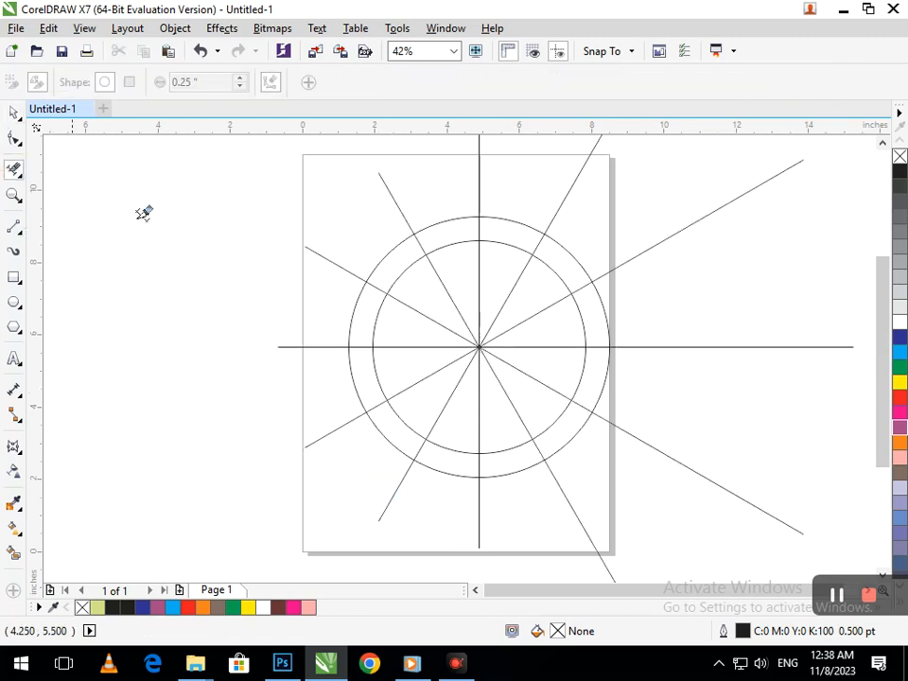
pyautogui.click(441, 319)
pyautogui.click(377, 498)
pyautogui.moveTo(316, 432); pyautogui.dragTo(333, 462)
pyautogui.moveTo(300, 360); pyautogui.dragTo(299, 284)
pyautogui.click(478, 174)
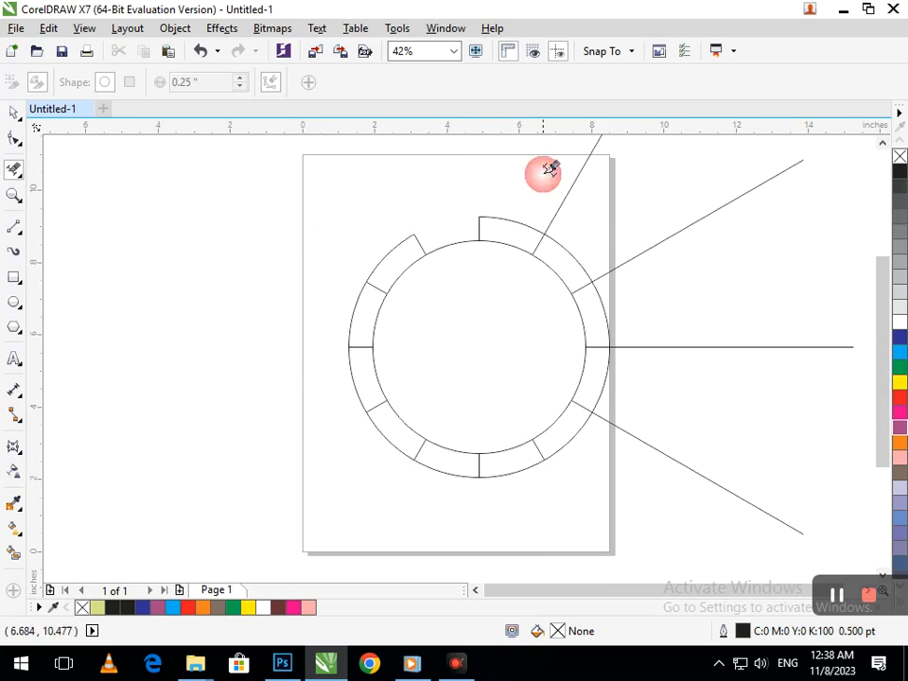
# Step: Undo the accidental removal of the outer circle's arc and delete the remaining line portions outside the ring
pyautogui.hotkey('ctrl', 'z')
pyautogui.hotkey('ctrl', 'z')
pyautogui.click(478, 162)
pyautogui.click(579, 157)
pyautogui.moveTo(668, 197)
pyautogui.mouseDown()
pyautogui.moveTo(715, 387)
pyautogui.moveTo(674, 533)
pyautogui.mouseUp()
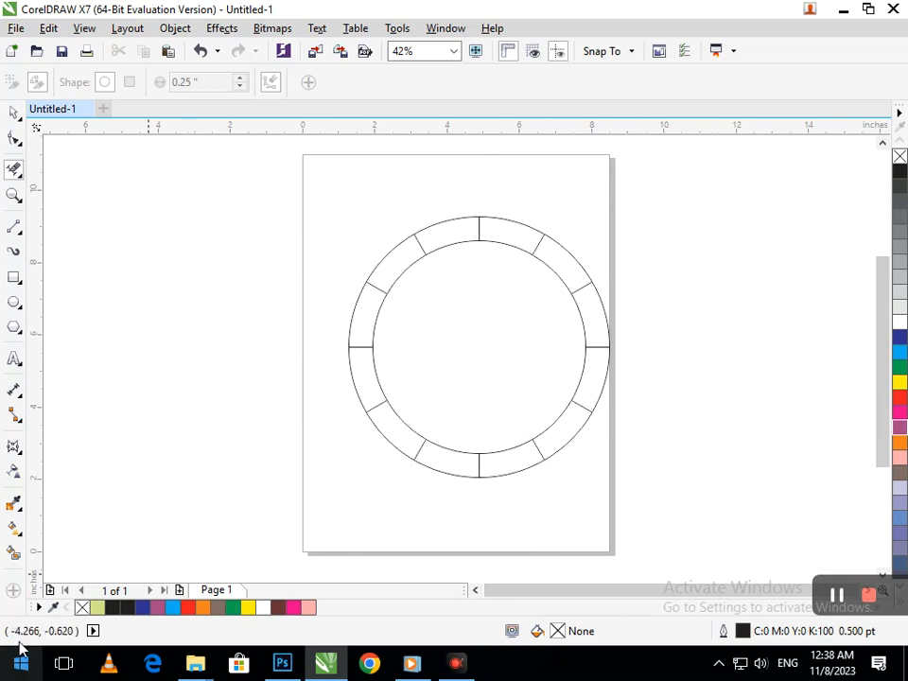
# Step: Smart Fill the upper-left segment beside 12 o'clock and its opposite light green, and their counterclockwise neighbours dark blue
pyautogui.click(14, 552)
pyautogui.click(450, 230)
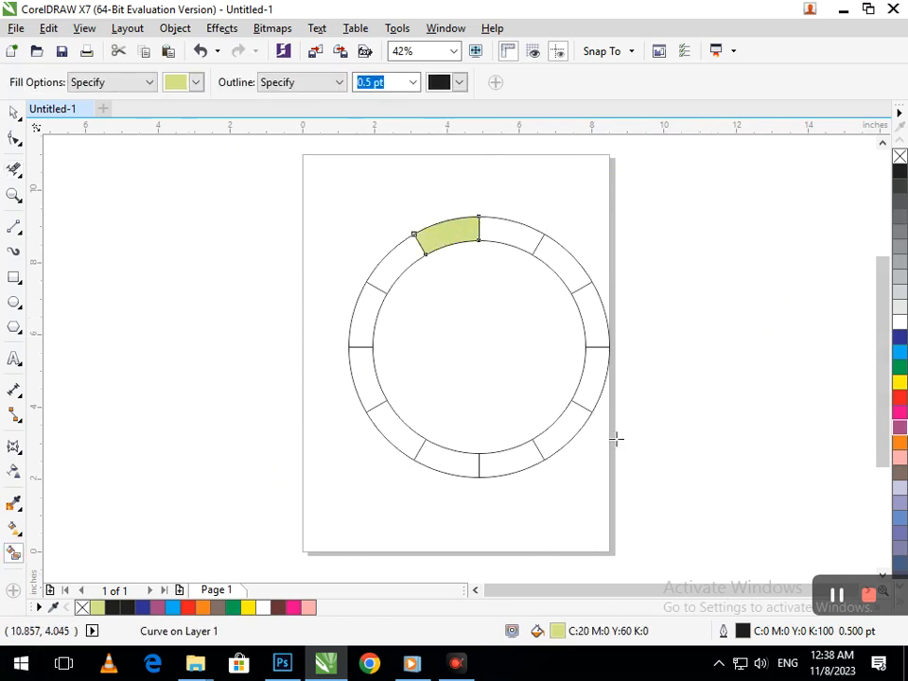
pyautogui.click(512, 461)
pyautogui.click(571, 416)
pyautogui.rightClick(490, 287)
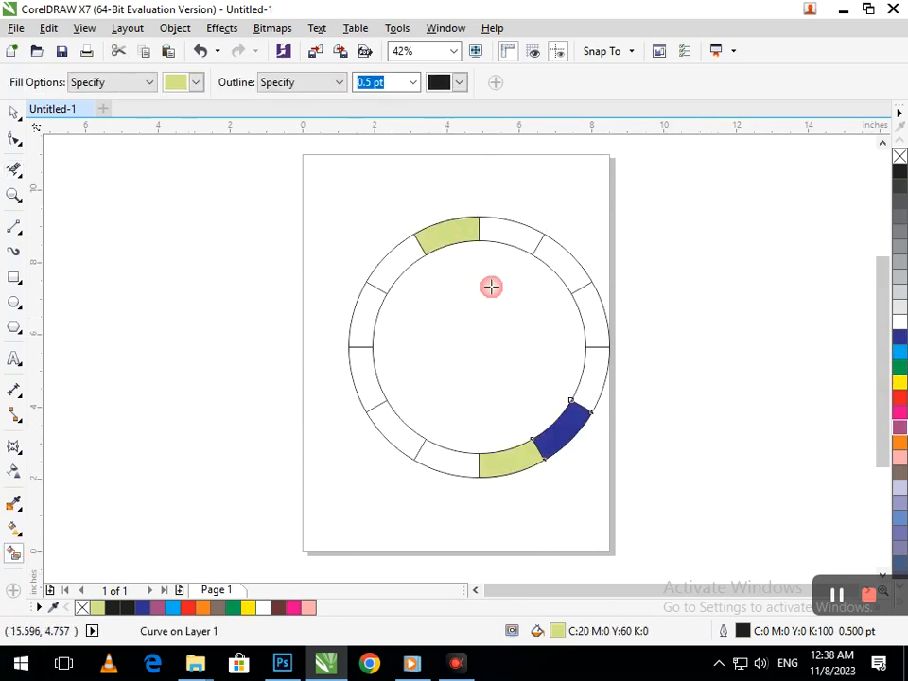
pyautogui.click(387, 262)
pyautogui.click(899, 338)
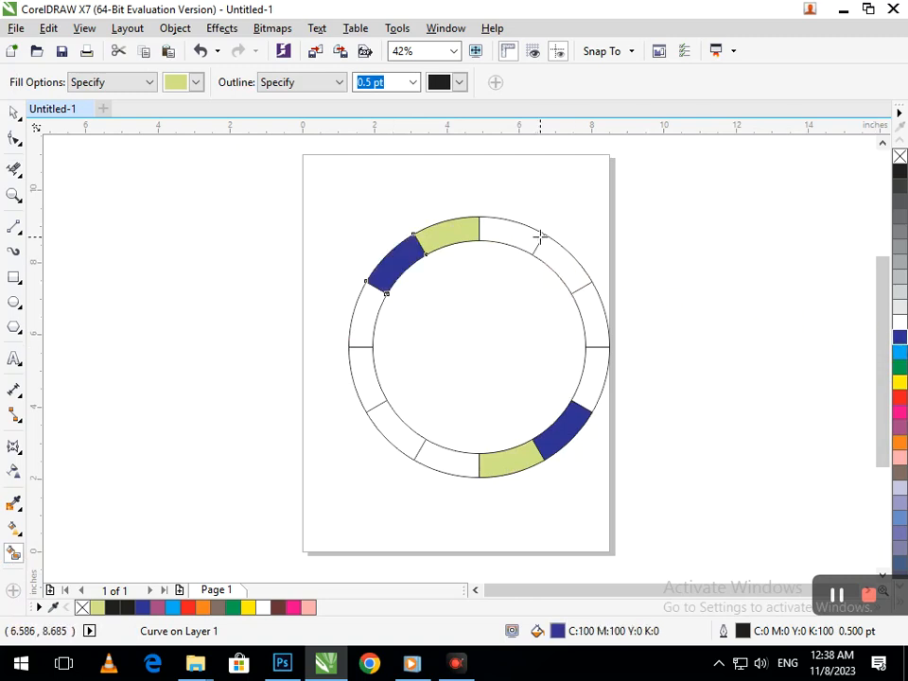
# Step: Smart Fill the segment just past 12 o'clock and its opposite cyan, and the segment below 3 o'clock and its opposite orange
pyautogui.click(529, 238)
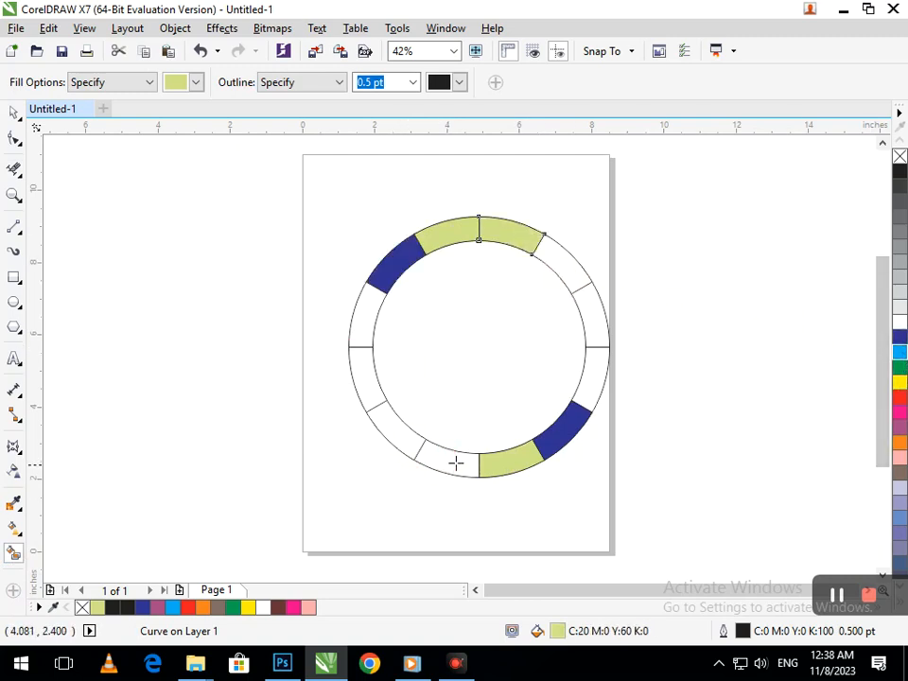
pyautogui.click(899, 352)
pyautogui.click(446, 463)
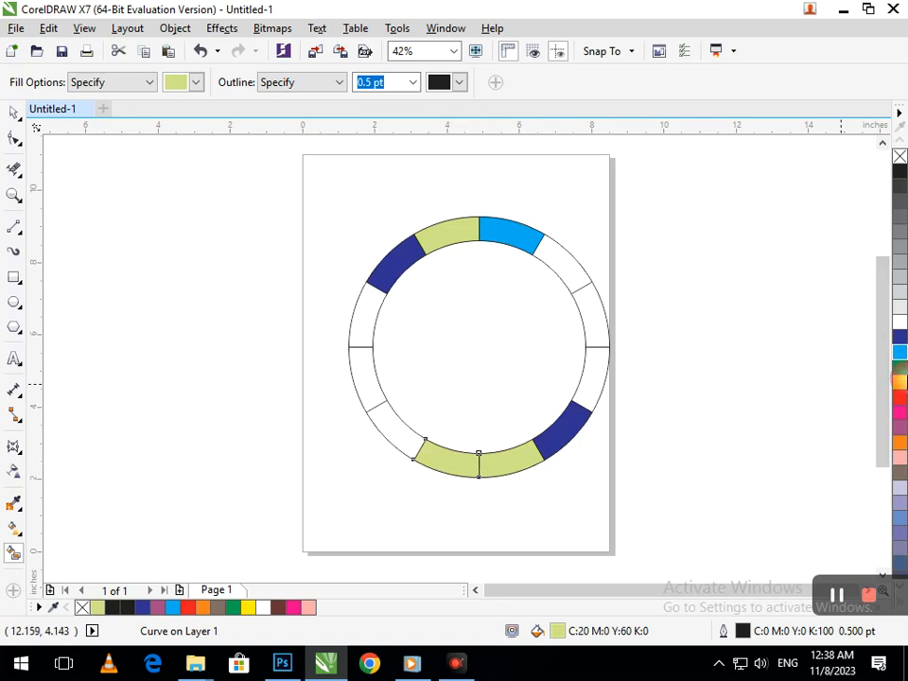
pyautogui.click(899, 351)
pyautogui.click(593, 379)
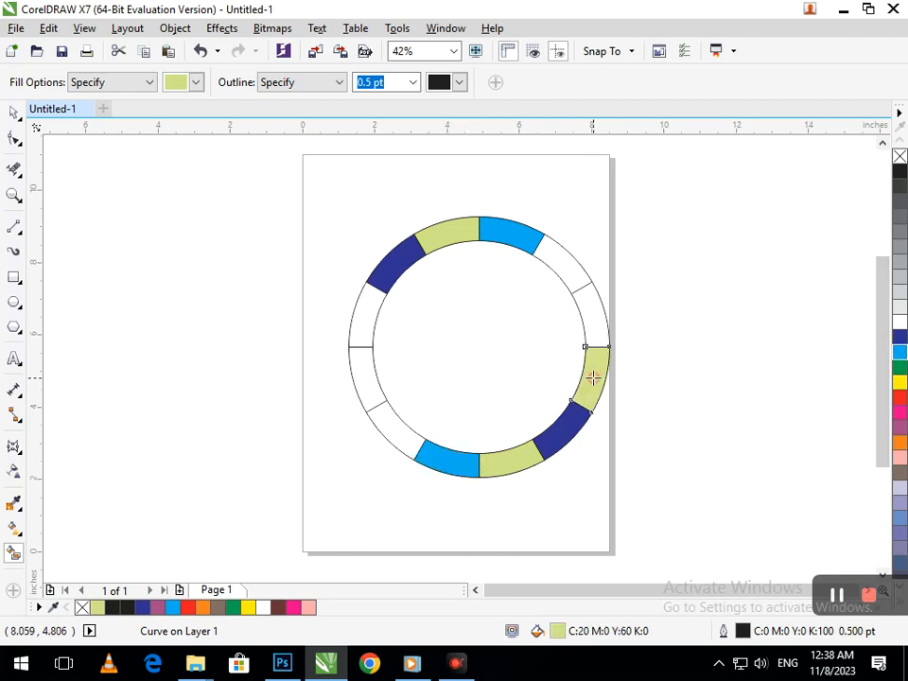
pyautogui.click(899, 442)
pyautogui.click(364, 324)
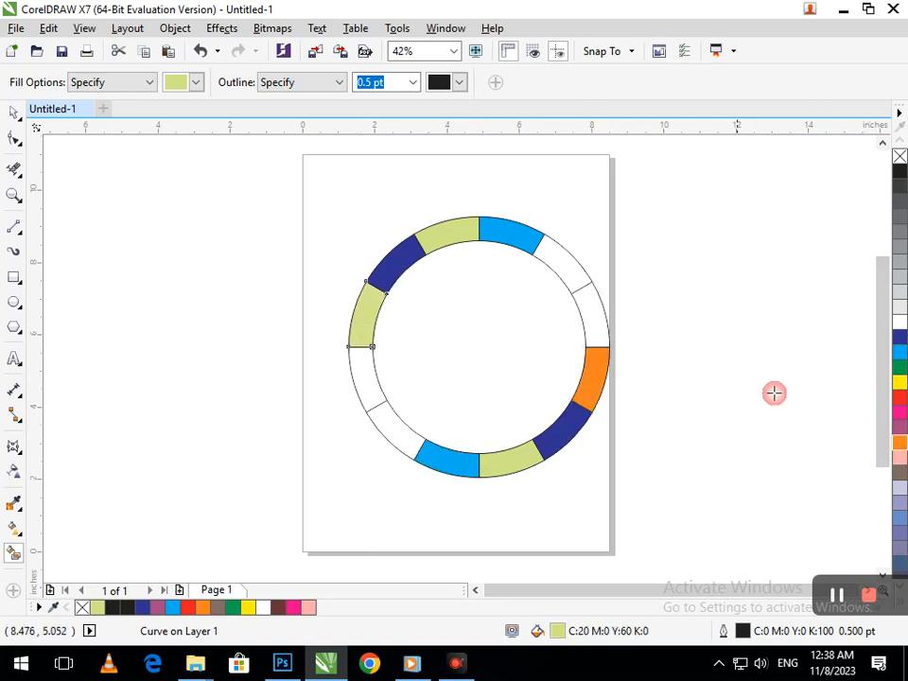
pyautogui.click(899, 442)
# Step: Smart Fill the upper-right segment beside the cyan one and its opposite purple, and the last two empty segments green
pyautogui.click(561, 266)
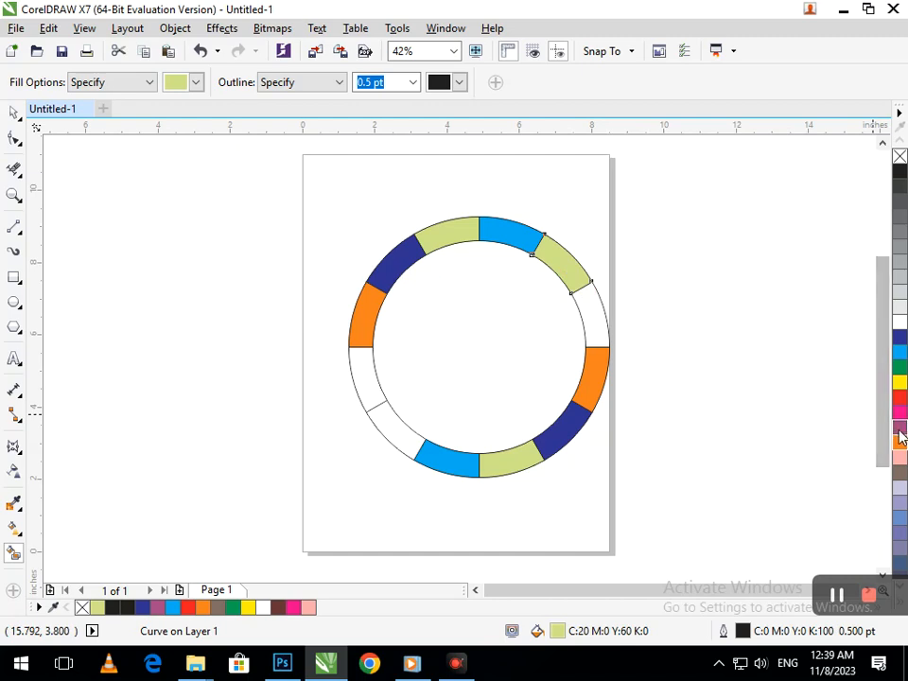
pyautogui.click(899, 427)
pyautogui.click(398, 439)
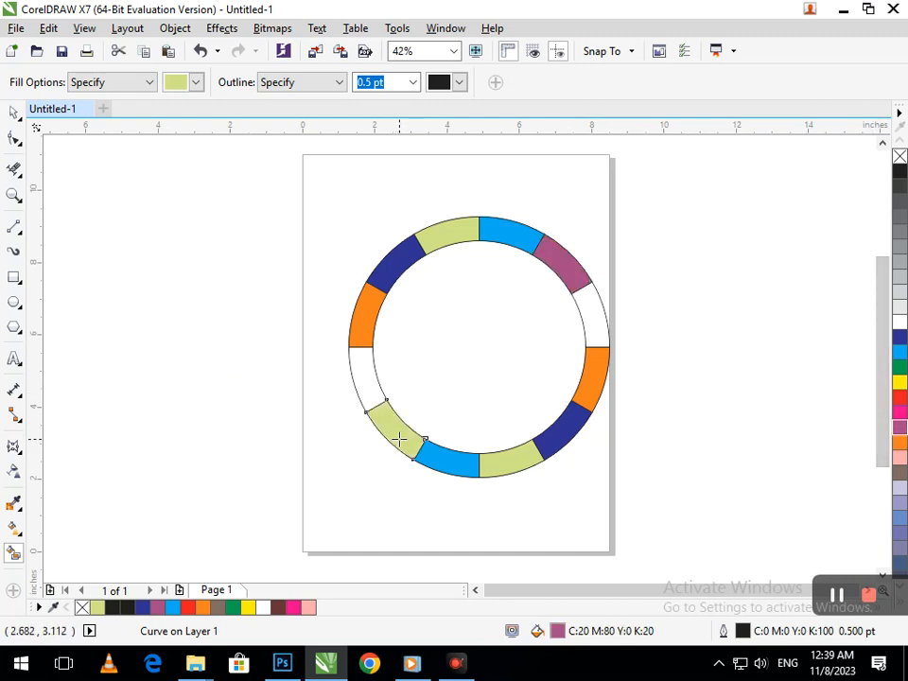
pyautogui.click(899, 427)
pyautogui.click(597, 321)
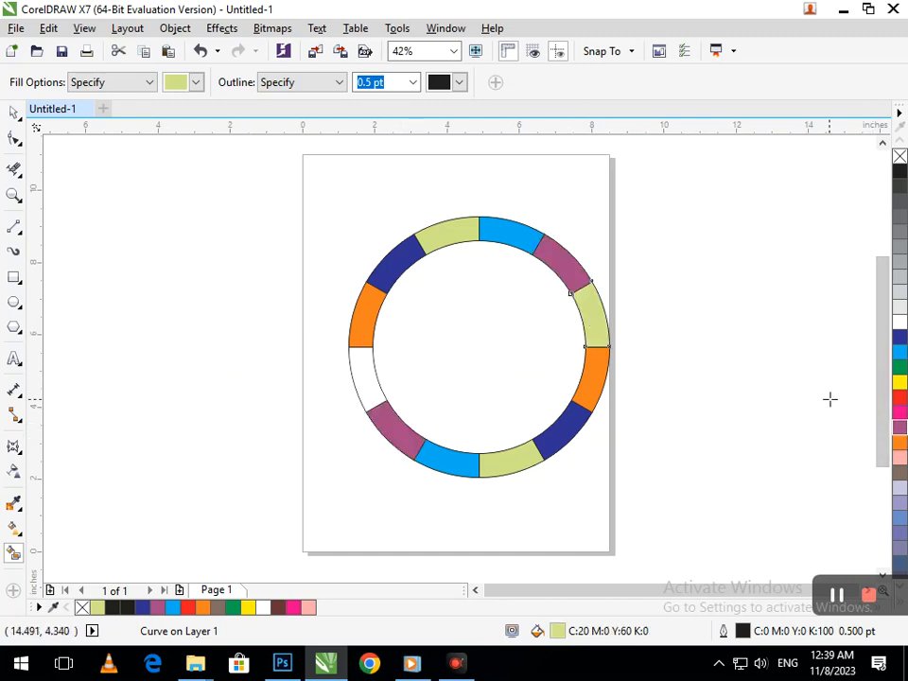
pyautogui.click(900, 369)
pyautogui.click(361, 379)
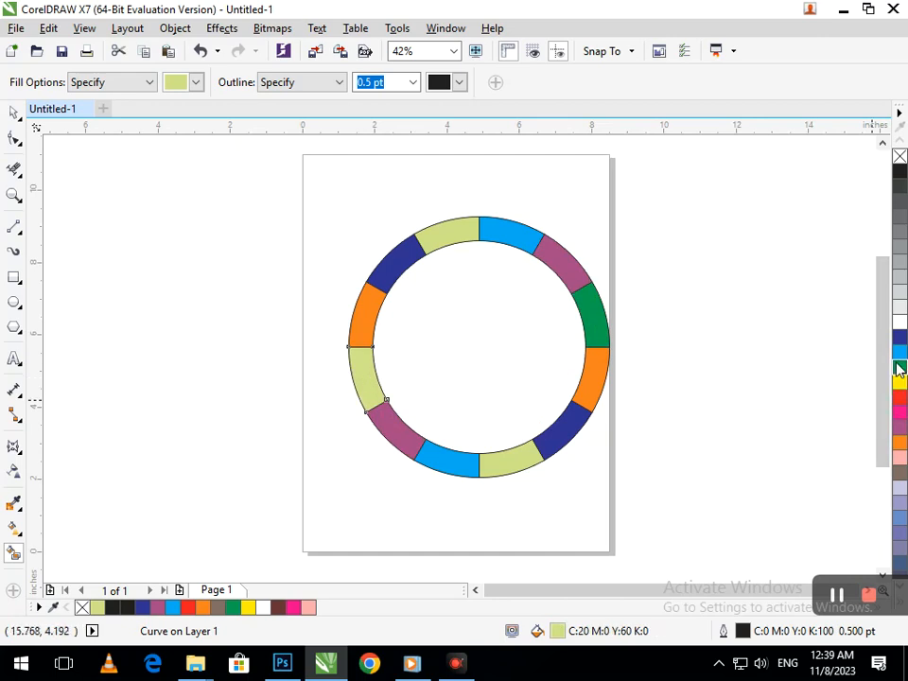
pyautogui.click(899, 367)
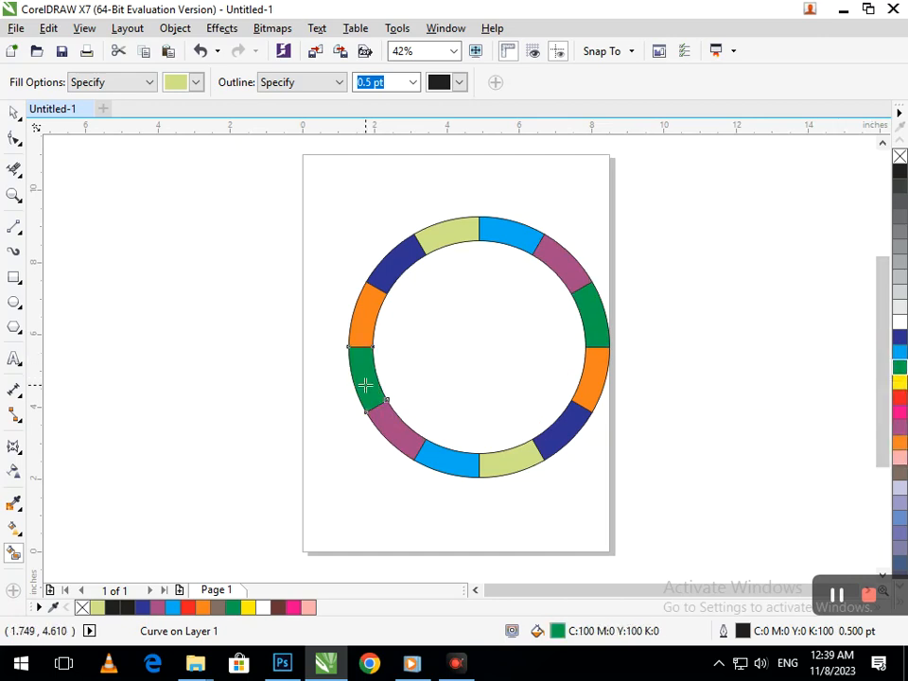
# Step: Draw a polygon about 5.5 by 5.2 inches beside the ring and set it to 3 sides
pyautogui.click(14, 329)
pyautogui.moveTo(92, 244); pyautogui.dragTo(301, 436)
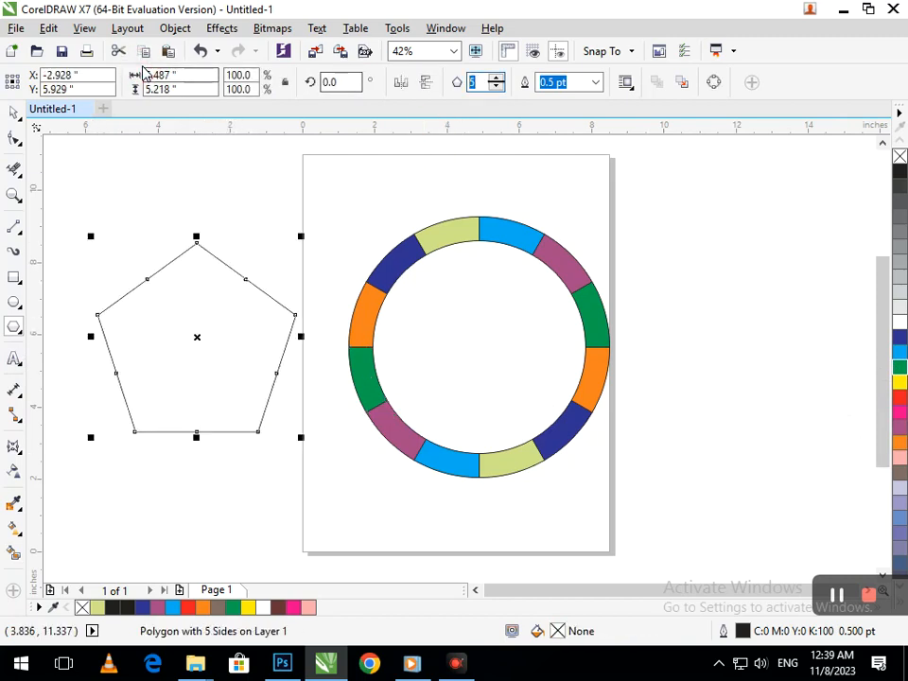
pyautogui.press('Return')
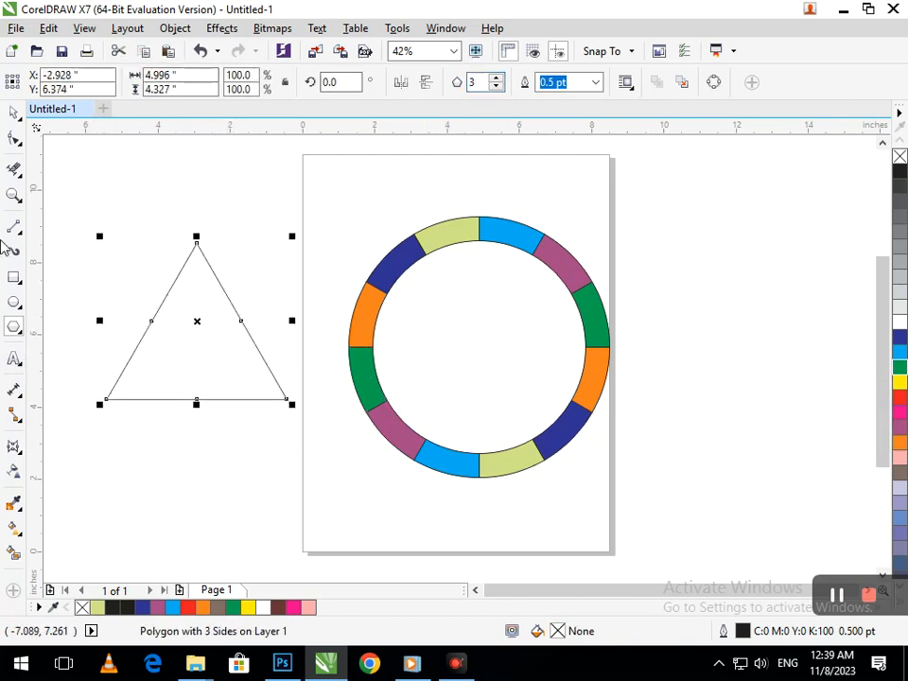
# Step: Enlarge the triangle to about 6.7 by 5.8 inches and pull its side midpoints inward to form a three-pointed star
pyautogui.click(15, 115)
pyautogui.click(229, 344)
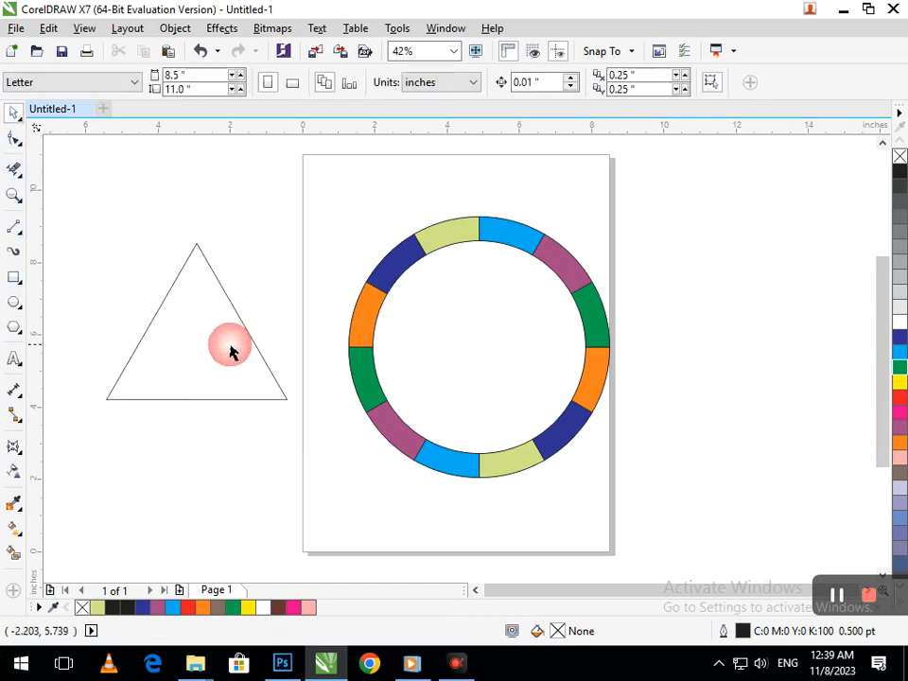
pyautogui.scroll(-2, 314, 399)
pyautogui.press('F2')
pyautogui.moveTo(199, 246); pyautogui.dragTo(277, 318)
pyautogui.click(370, 458)
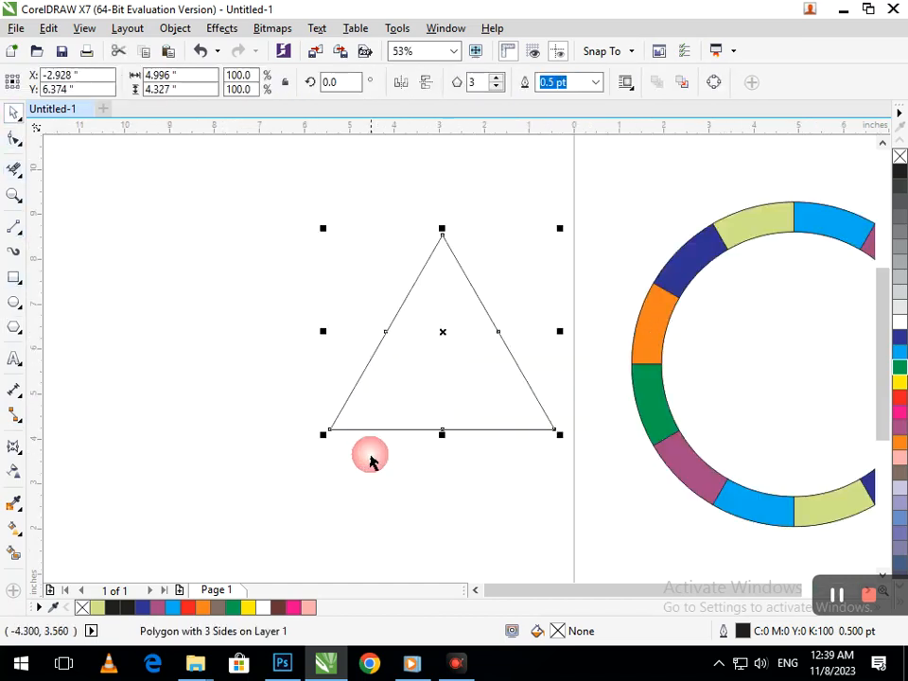
pyautogui.moveTo(325, 431); pyautogui.dragTo(325, 511)
pyautogui.click(325, 510)
pyautogui.moveTo(323, 468); pyautogui.dragTo(209, 478)
pyautogui.click(14, 139)
pyautogui.moveTo(285, 348); pyautogui.dragTo(309, 370)
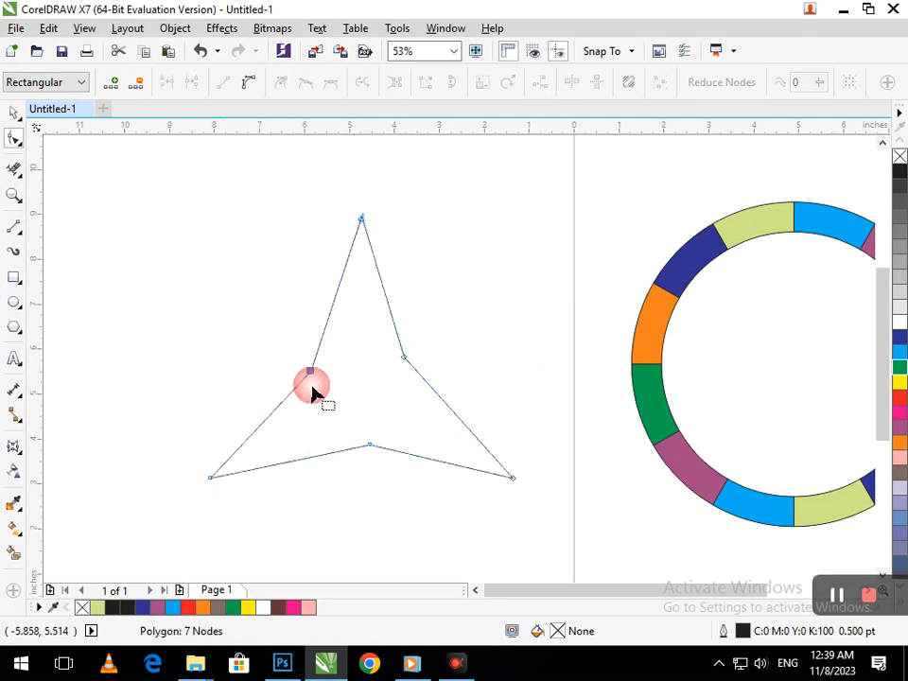
# Step: Apply a one-step inside Contour to the three-pointed star with an offset of about 0.3 inches
pyautogui.click(21, 456)
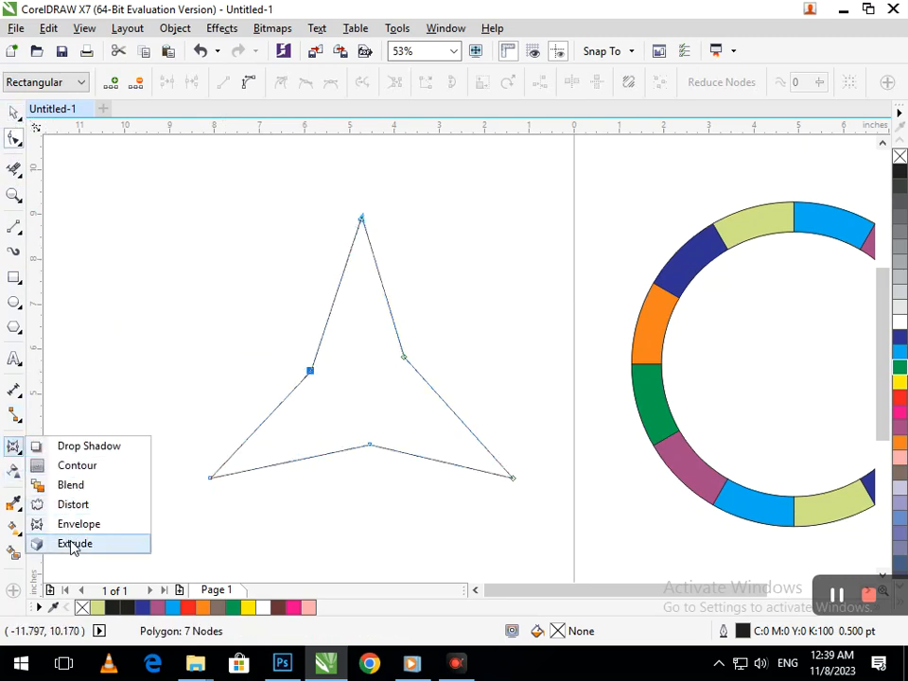
pyautogui.click(16, 462)
pyautogui.click(20, 453)
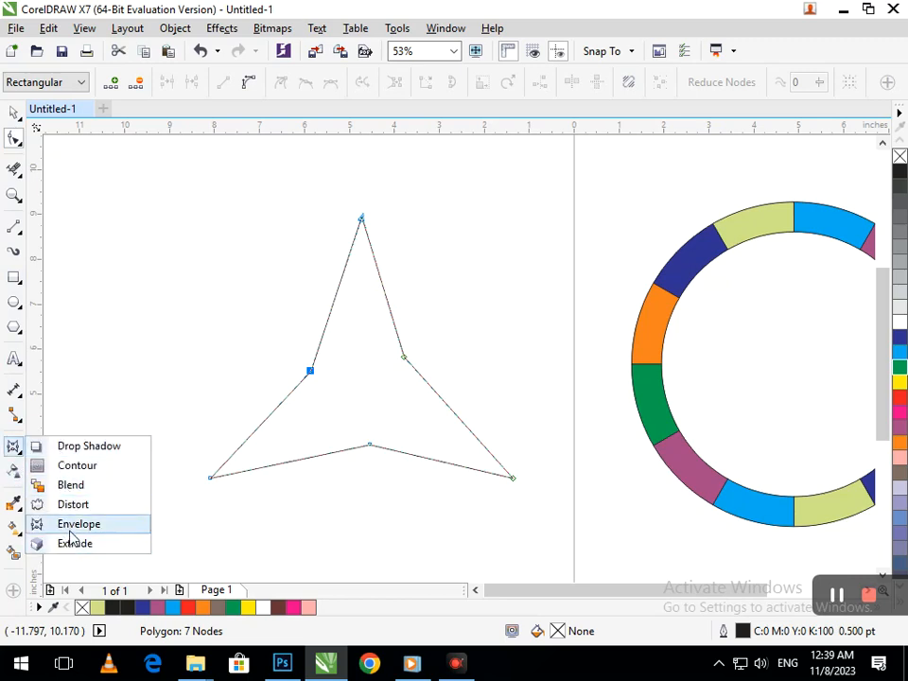
pyautogui.click(74, 465)
pyautogui.moveTo(211, 482); pyautogui.dragTo(229, 464)
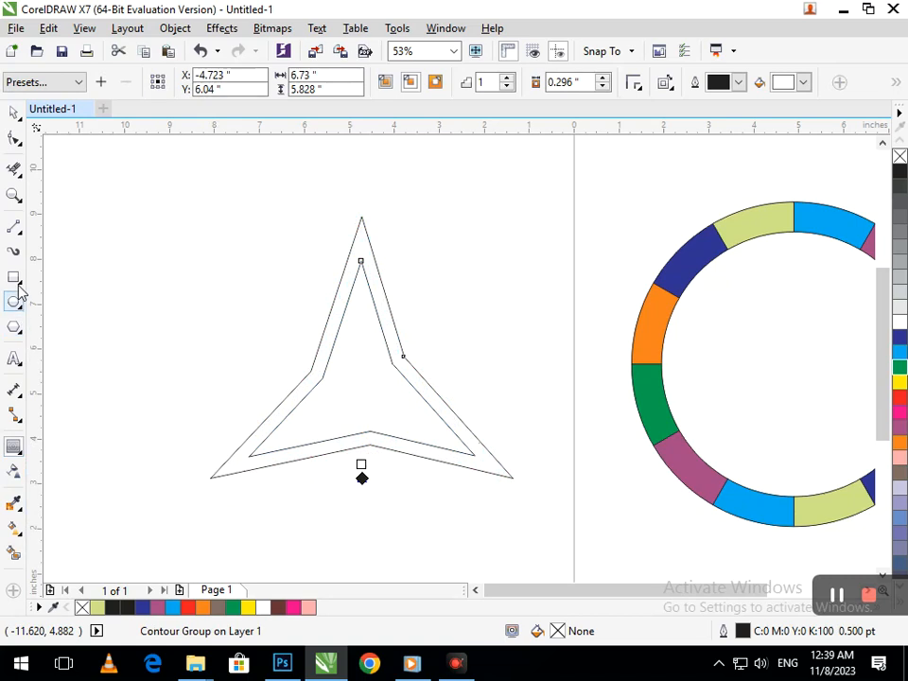
# Step: Draw a horizontal line across the star's waist about 3.1 inches long and stretch both ends past the outer outline
pyautogui.click(14, 227)
pyautogui.moveTo(322, 376); pyautogui.dragTo(463, 377)
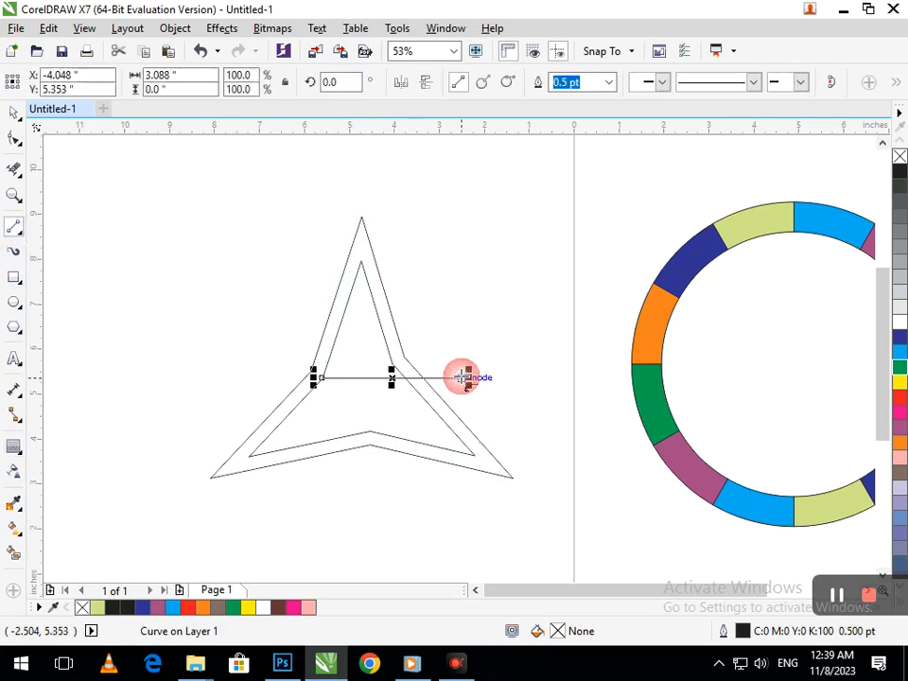
pyautogui.click(14, 138)
pyautogui.moveTo(321, 378); pyautogui.dragTo(257, 367)
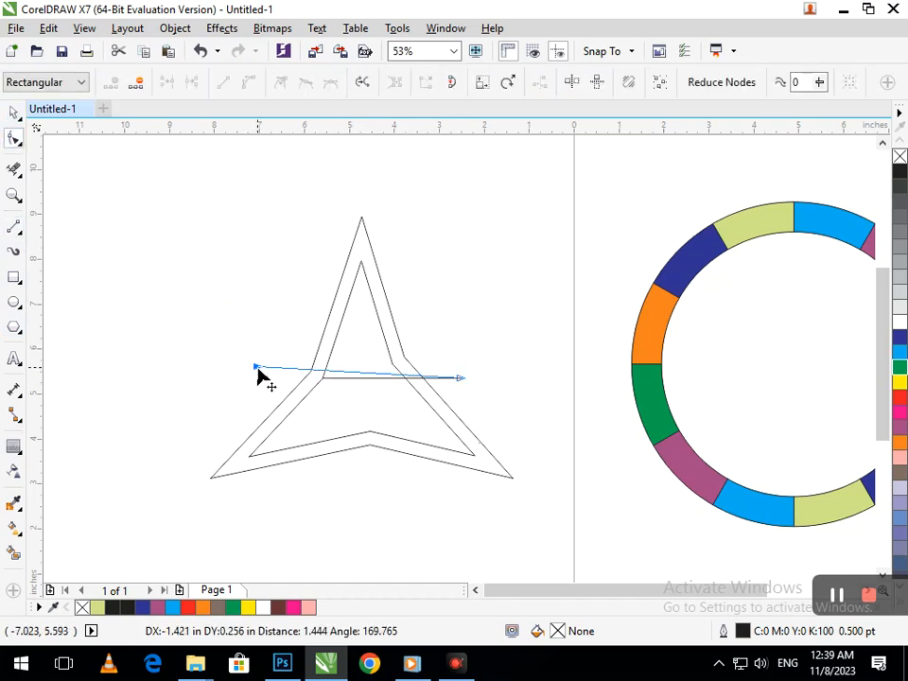
pyautogui.click(301, 371)
pyautogui.moveTo(462, 377); pyautogui.dragTo(502, 373)
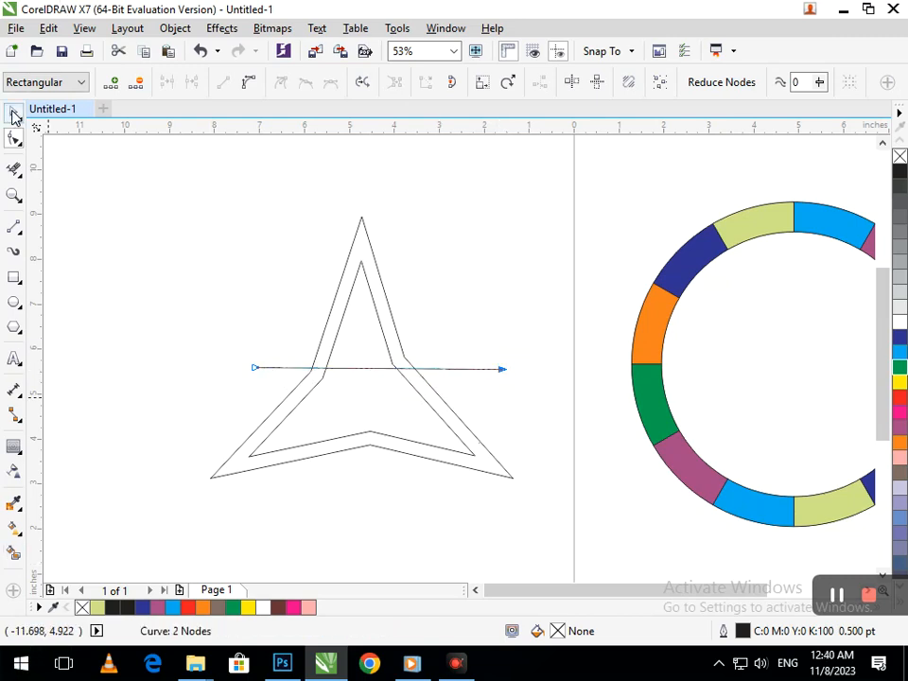
# Step: Duplicate the horizontal line slightly apart to form two parallel lines across the star's waist
pyautogui.click(14, 112)
pyautogui.click(252, 369)
pyautogui.moveTo(265, 375); pyautogui.dragTo(263, 372)
pyautogui.click(179, 392)
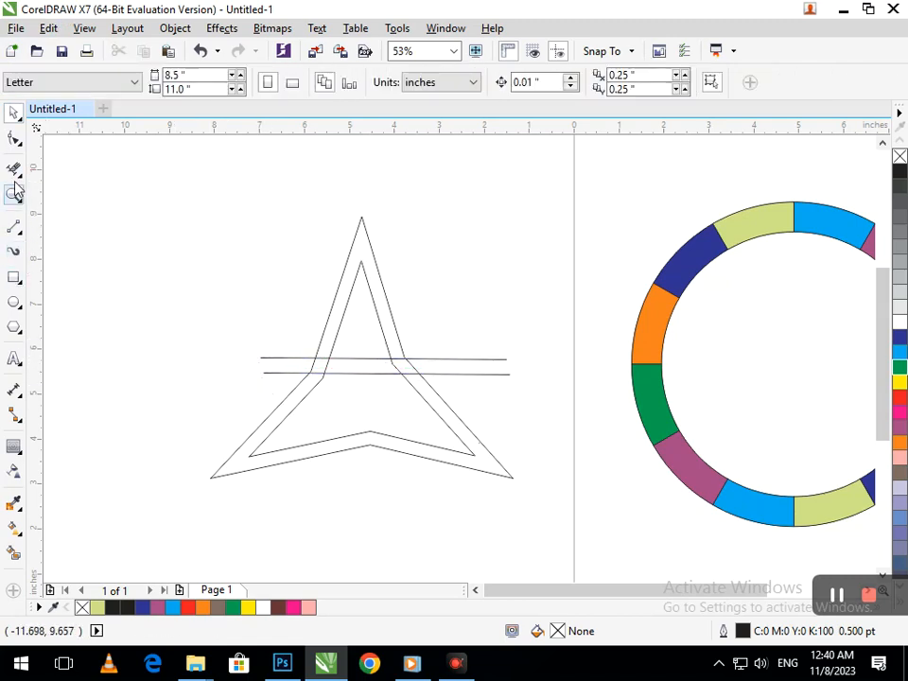
# Step: Delete the portions of both horizontal lines that extend beyond the star's outer outline
pyautogui.click(14, 169)
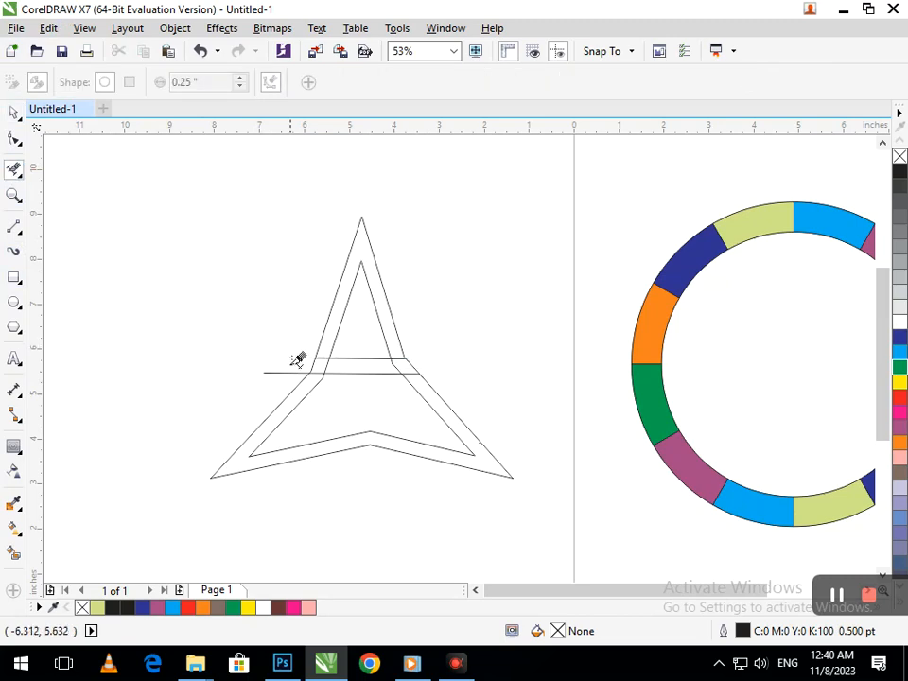
pyautogui.scroll(4, 278, 360)
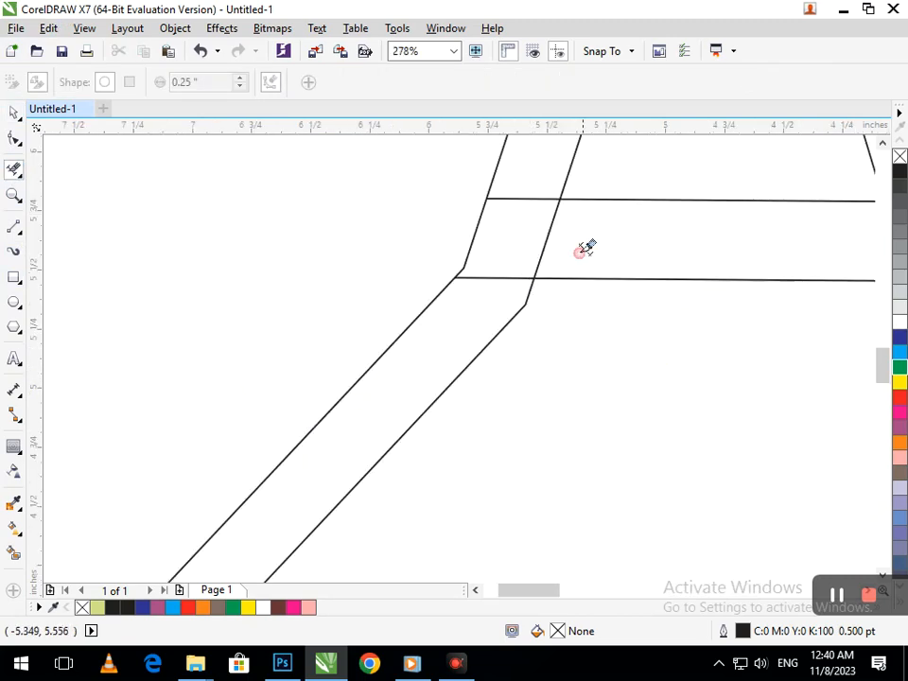
pyautogui.click(411, 260)
pyautogui.moveTo(237, 298); pyautogui.dragTo(487, 416)
pyautogui.scroll(-4, 274, 396)
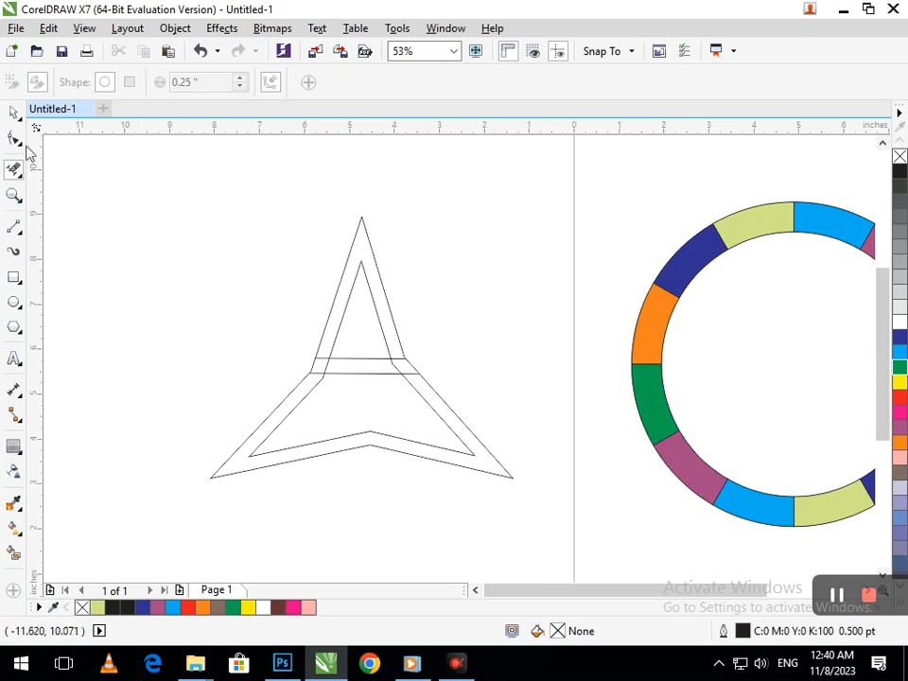
pyautogui.click(13, 112)
pyautogui.moveTo(379, 308); pyautogui.dragTo(415, 239)
pyautogui.click(201, 50)
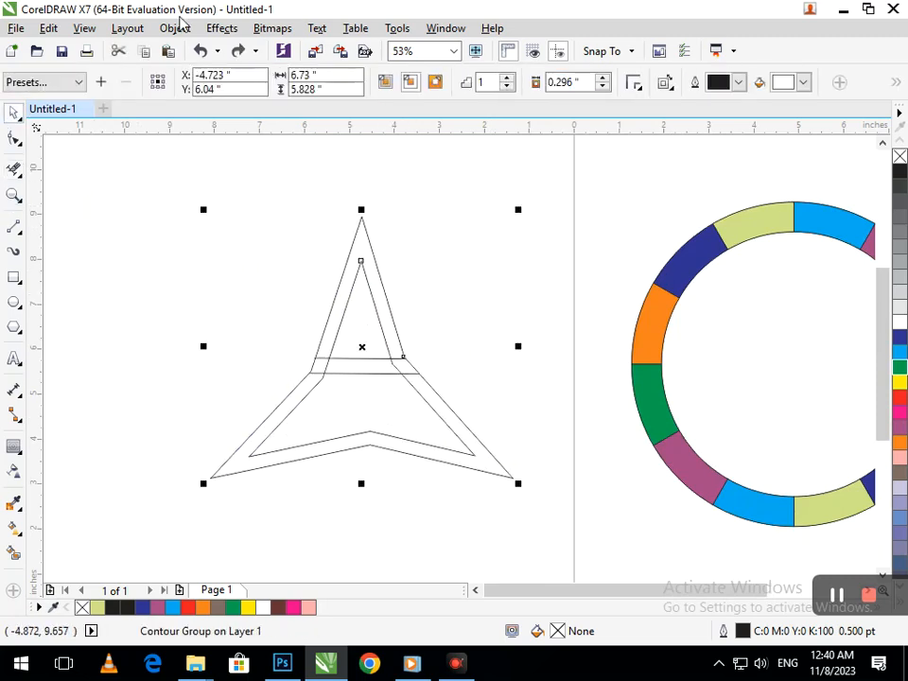
# Step: Break the contour group apart and delete the upper line's overhangs and the inner contour's pieces between the two waist lines
pyautogui.click(175, 27)
pyautogui.click(223, 251)
pyautogui.click(14, 168)
pyautogui.scroll(5, 332, 361)
pyautogui.click(398, 402)
pyautogui.click(403, 431)
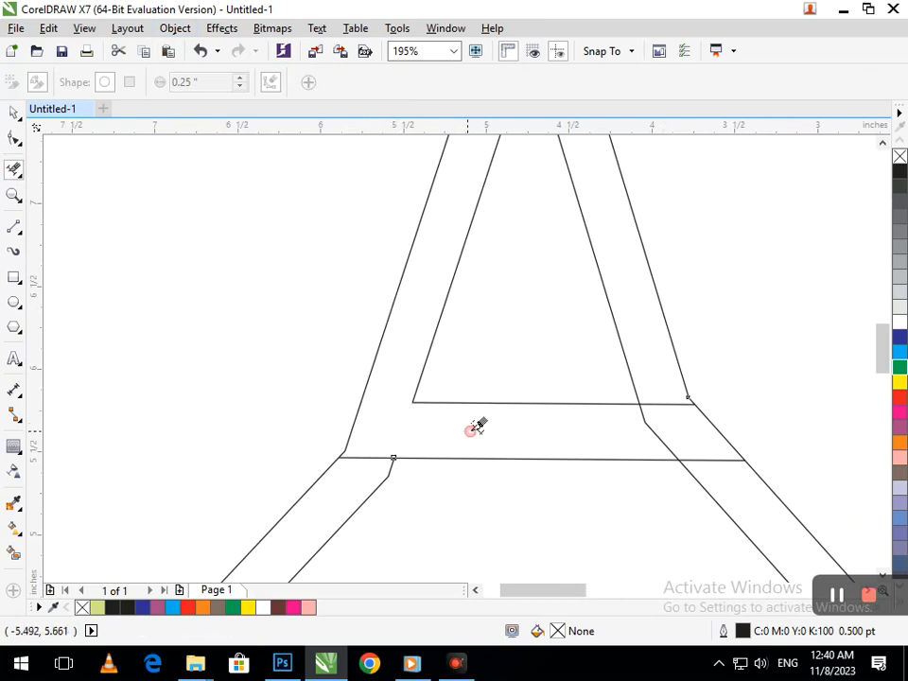
pyautogui.click(651, 431)
pyautogui.click(661, 405)
pyautogui.scroll(-3, 624, 409)
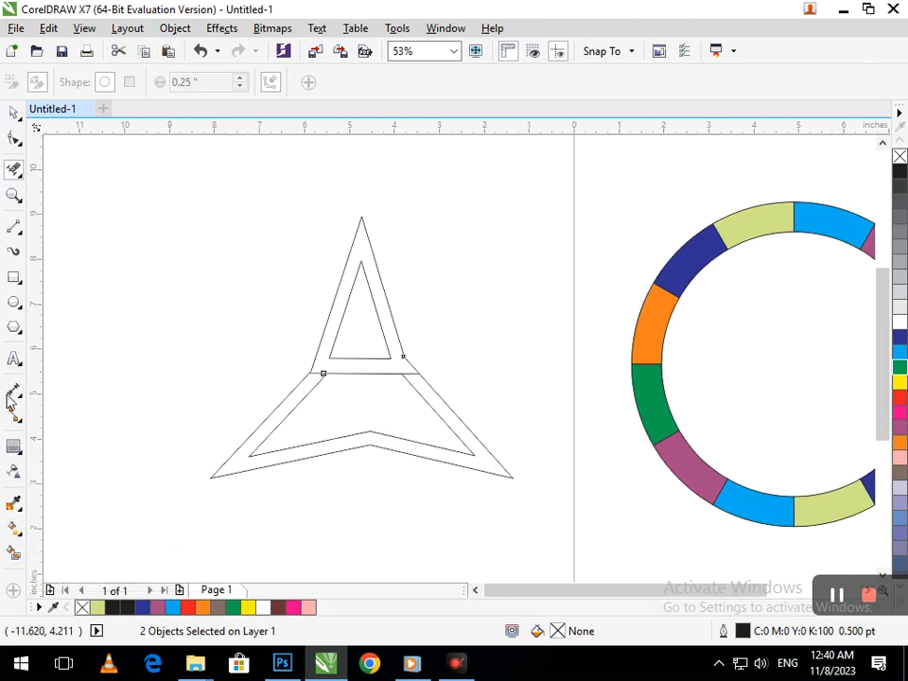
# Step: Draw a horizontal line about 4.4 inches long across the star just below the lower waist line
pyautogui.click(15, 227)
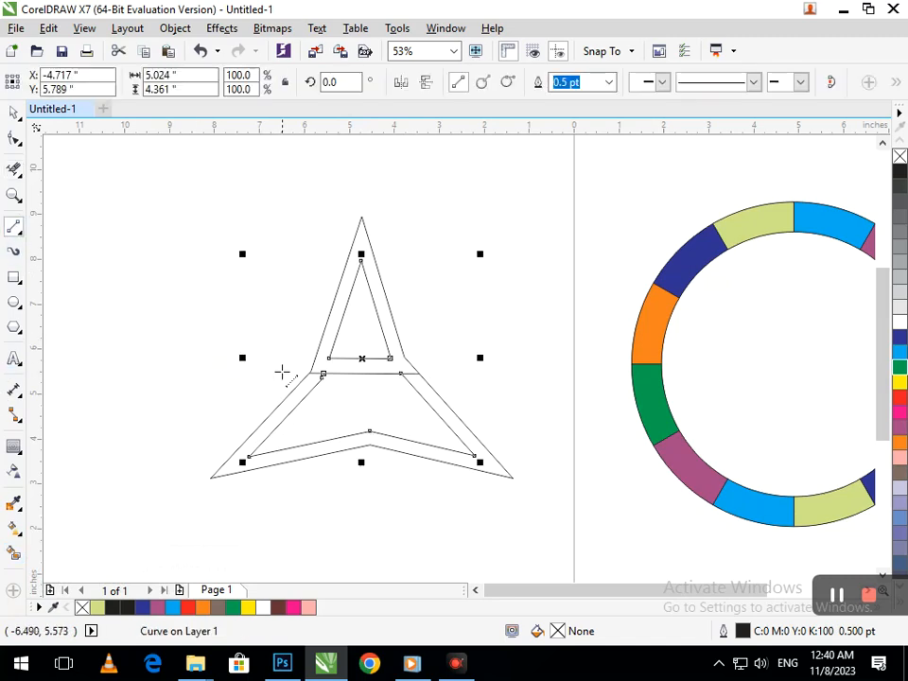
pyautogui.click(285, 381)
pyautogui.click(486, 382)
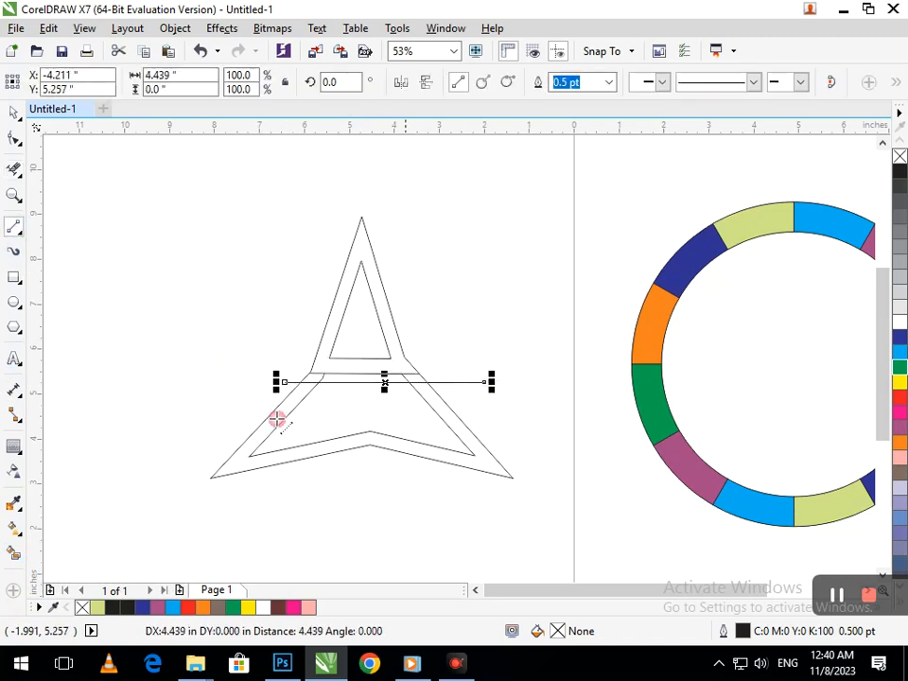
# Step: Smart Fill the lower V-shaped frame and the upper triangular frame with light green
pyautogui.click(14, 554)
pyautogui.click(247, 455)
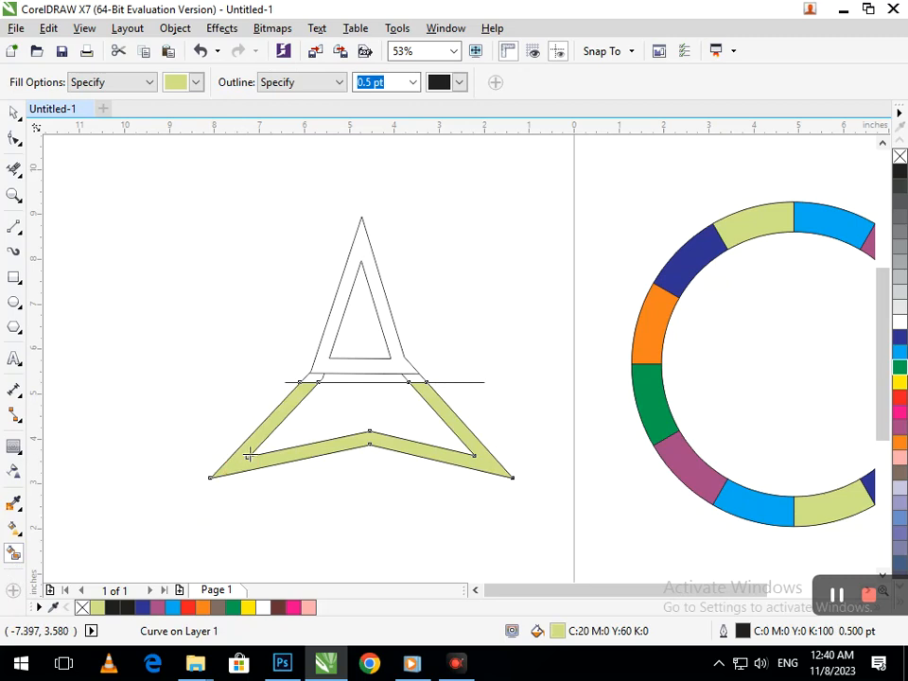
pyautogui.click(321, 359)
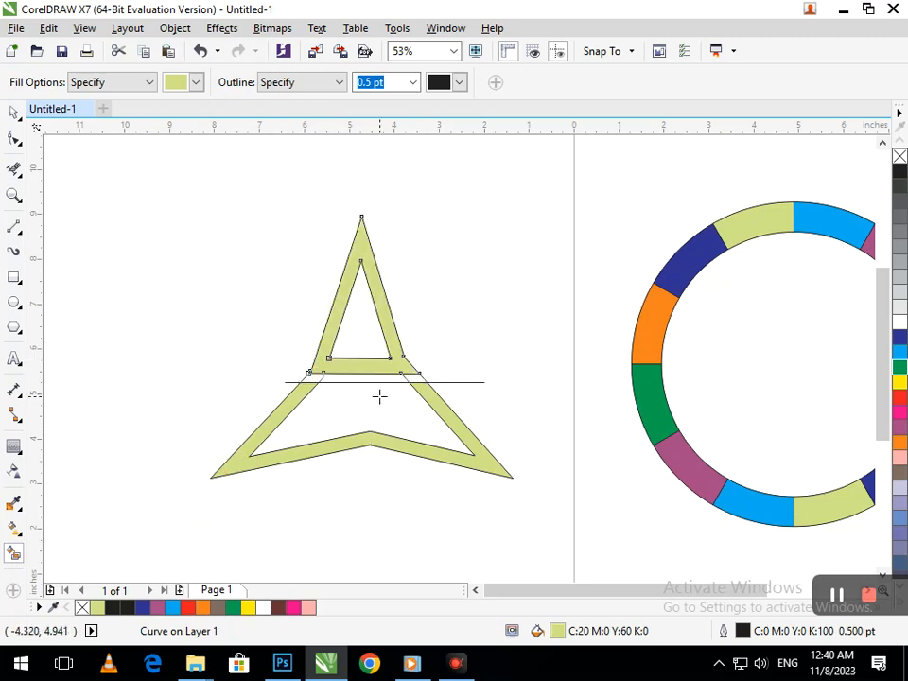
pyautogui.hotkey('ctrl', 'z')
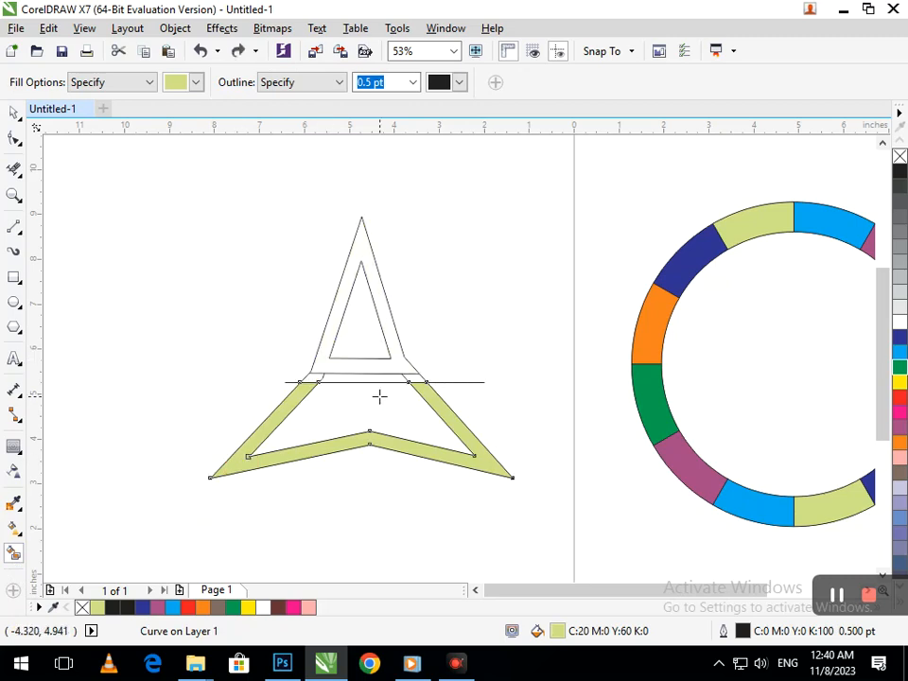
pyautogui.click(380, 305)
# Step: Draw two closely spaced horizontal lines about 3.9 inches long across the upper triangle and outline them in cyan
pyautogui.click(15, 229)
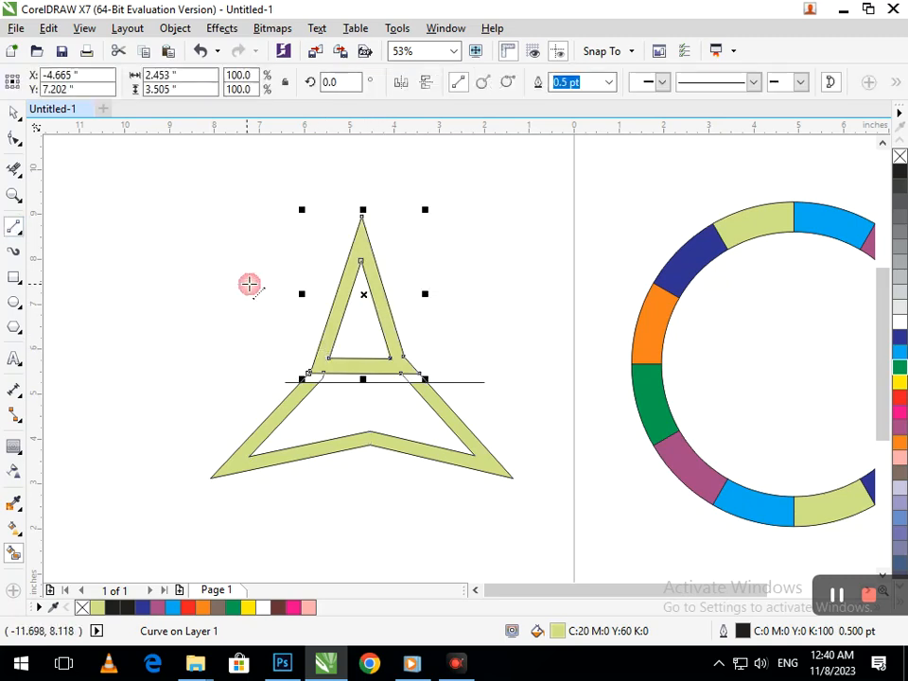
pyautogui.moveTo(283, 307); pyautogui.dragTo(464, 311)
pyautogui.click(16, 114)
pyautogui.click(220, 234)
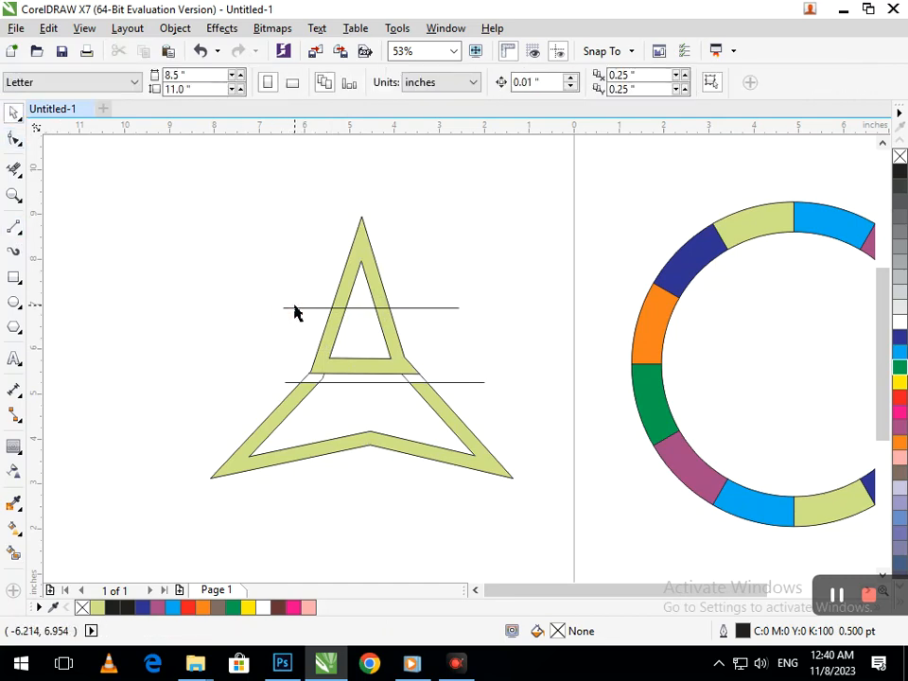
pyautogui.moveTo(297, 309); pyautogui.dragTo(294, 314)
pyautogui.moveTo(244, 296); pyautogui.dragTo(486, 341)
pyautogui.moveTo(438, 317); pyautogui.dragTo(438, 322)
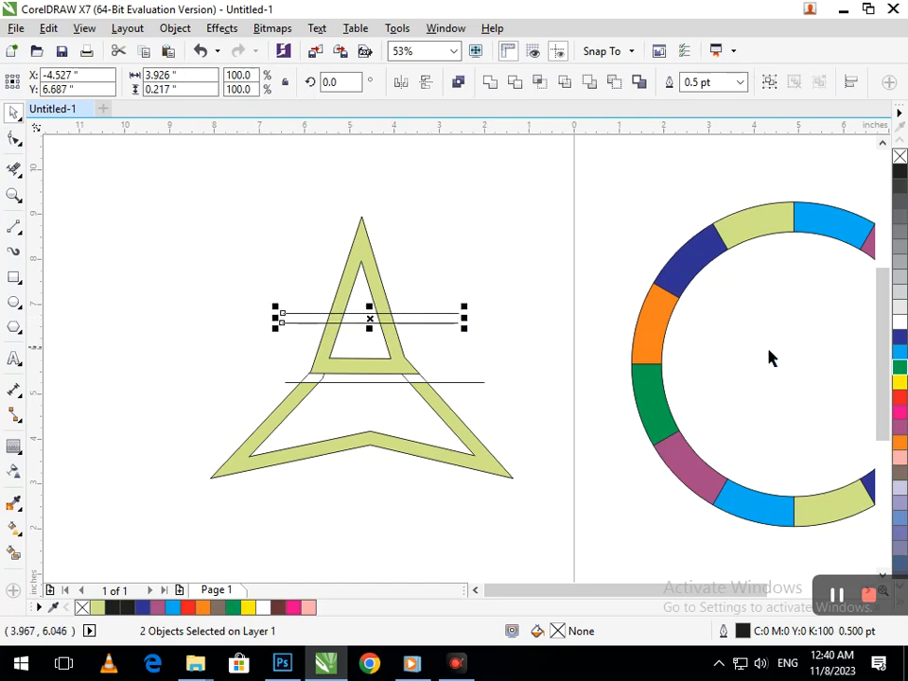
pyautogui.click(899, 356)
pyautogui.rightClick(899, 351)
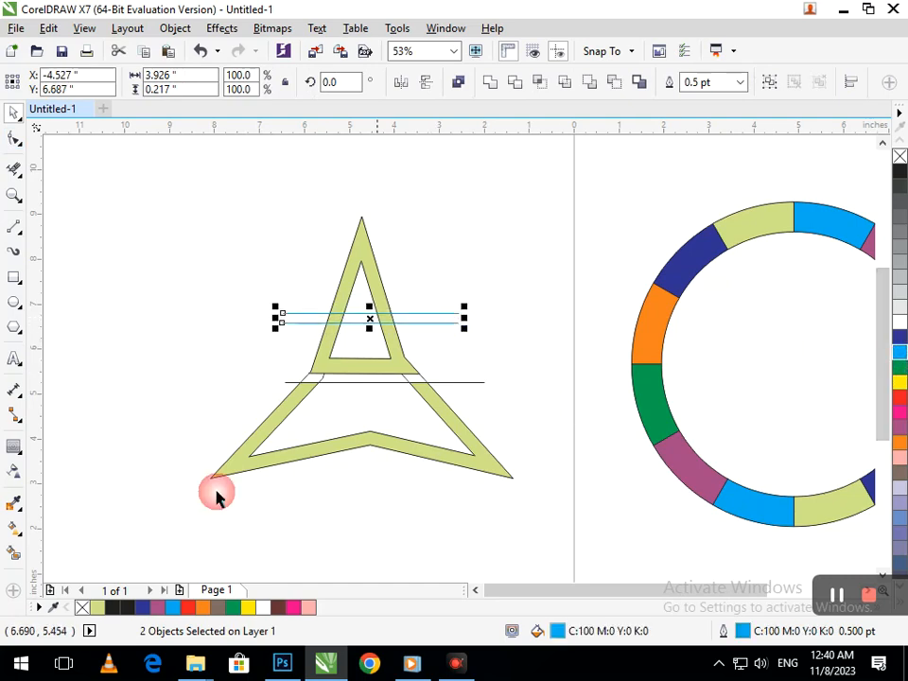
# Step: Smart Fill the band between the cyan lines across the left leg and inner triangle, colouring the inner segment dark blue
pyautogui.click(13, 551)
pyautogui.click(353, 317)
pyautogui.click(399, 318)
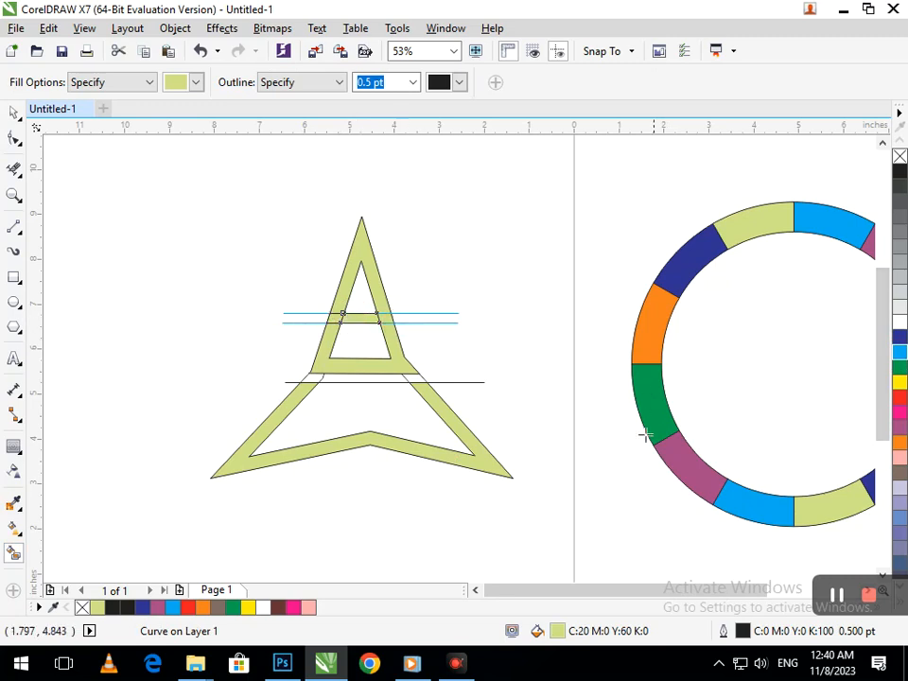
pyautogui.click(896, 338)
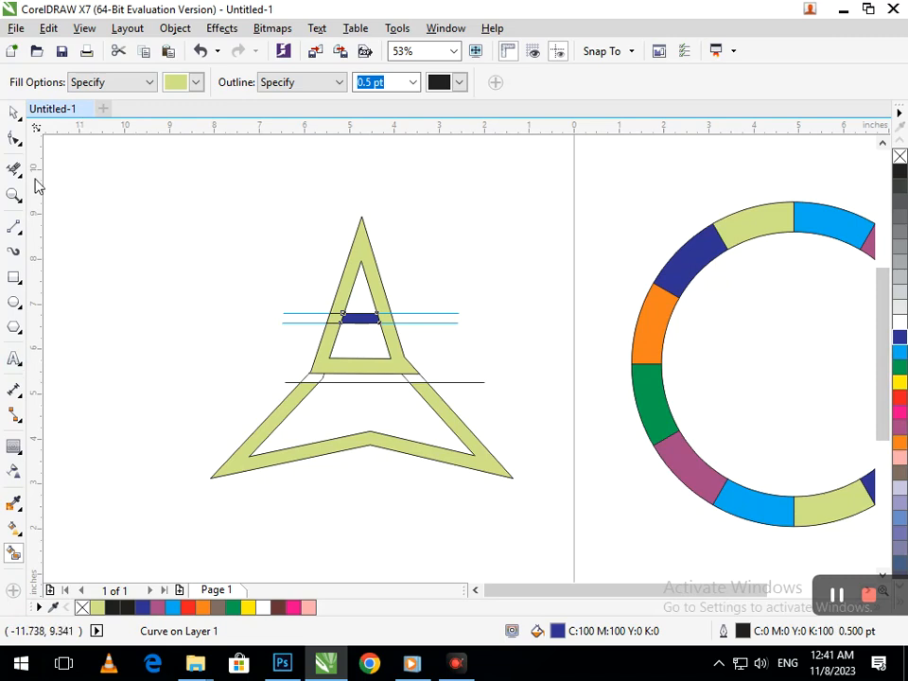
# Step: Delete the two cyan lines crossing the upper triangle
pyautogui.click(388, 335)
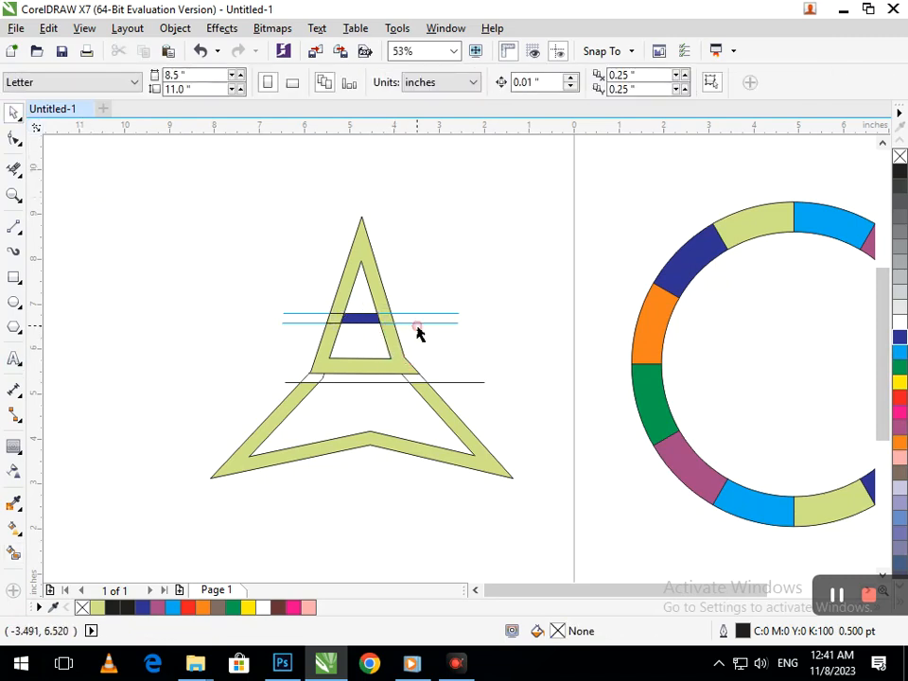
pyautogui.press('Delete')
pyautogui.click(424, 315)
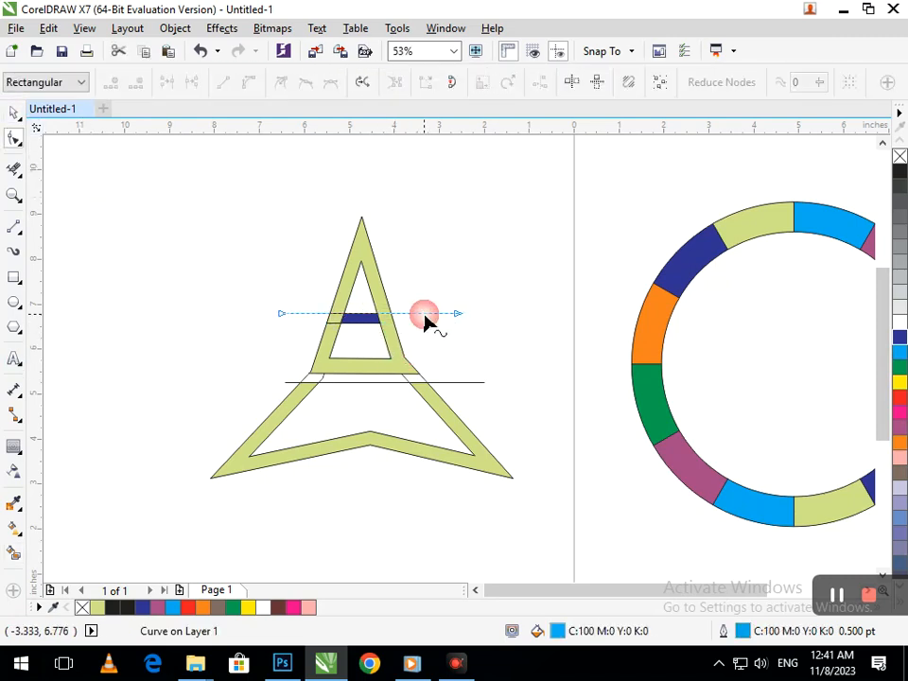
pyautogui.click(14, 112)
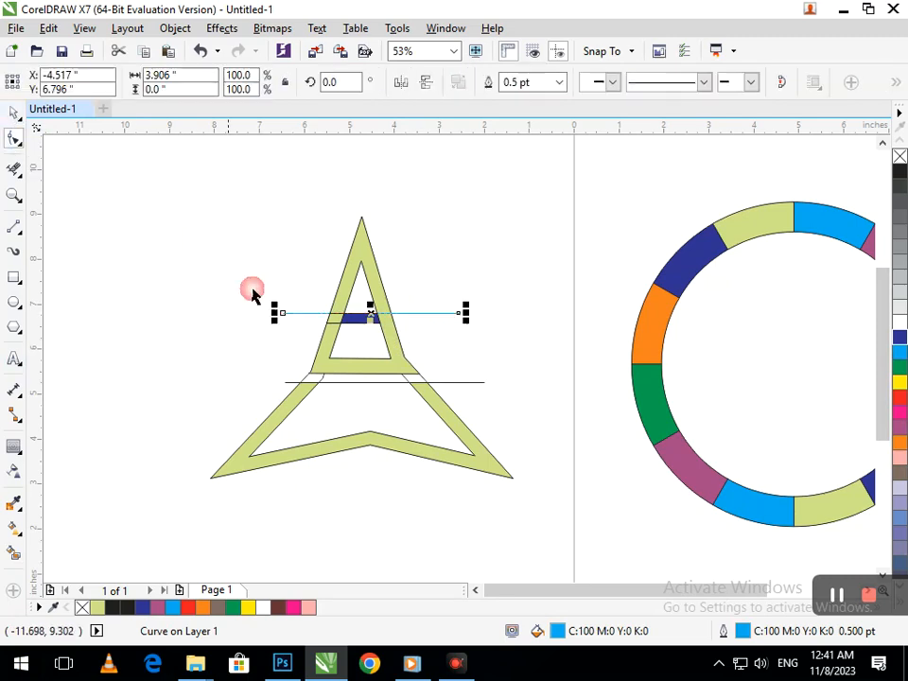
pyautogui.press('Delete')
# Step: Delete the black horizontal line and the leftover outline pieces in the gap between the upper and lower frames
pyautogui.click(417, 382)
pyautogui.press('Delete')
pyautogui.click(405, 378)
pyautogui.click(295, 392)
pyautogui.click(304, 376)
pyautogui.click(335, 393)
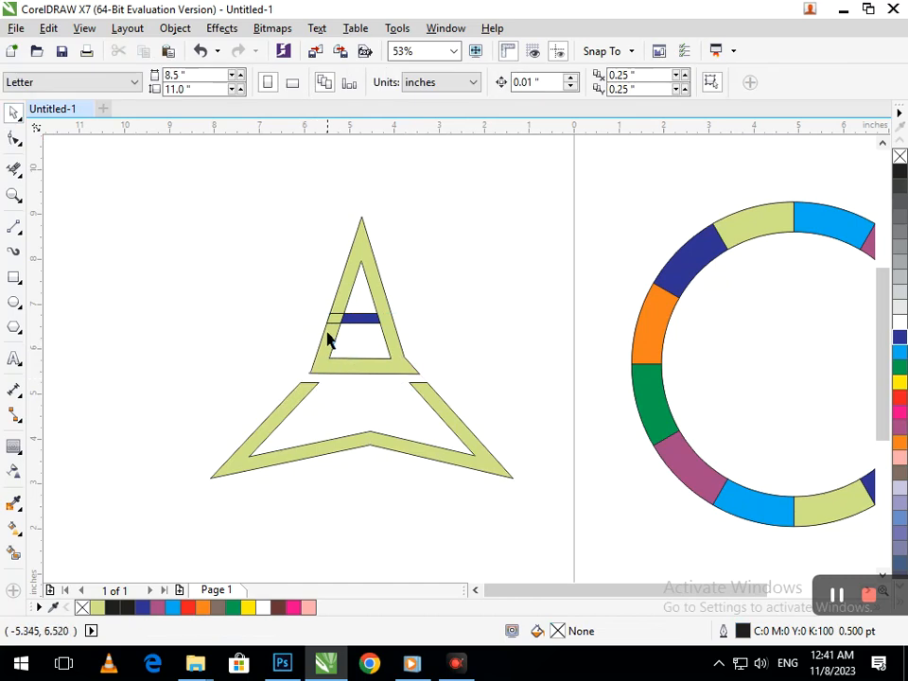
pyautogui.moveTo(329, 340); pyautogui.dragTo(316, 365)
pyautogui.hotkey('ctrl', 'z')
pyautogui.click(464, 375)
# Step: Draw a diagonal from the inner triangle's lower-right corner to the lower frame's right arm, and trim its overhang and the adjoining base edge
pyautogui.click(15, 228)
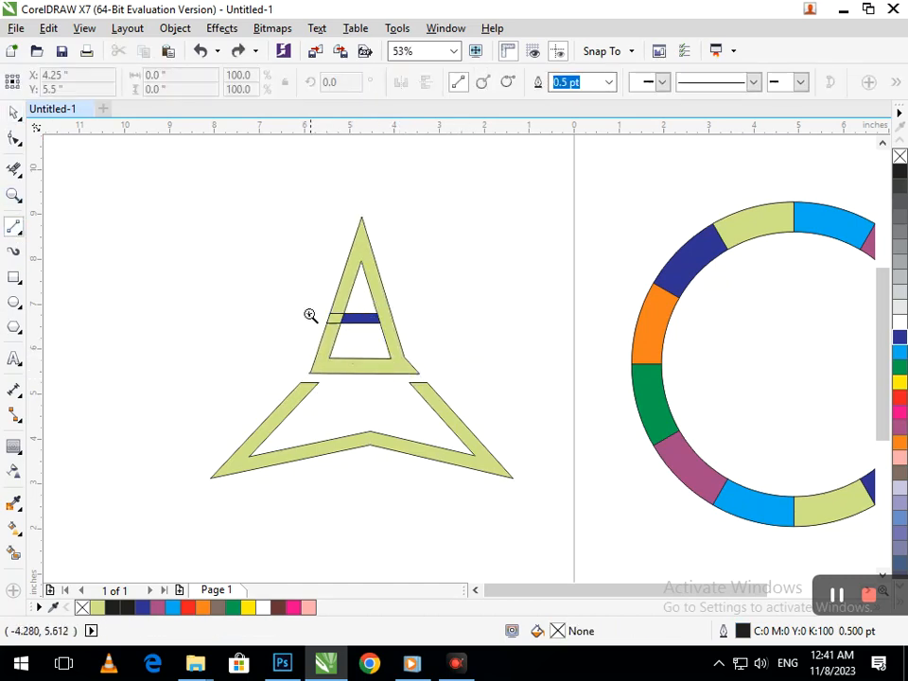
pyautogui.scroll(5, 388, 380)
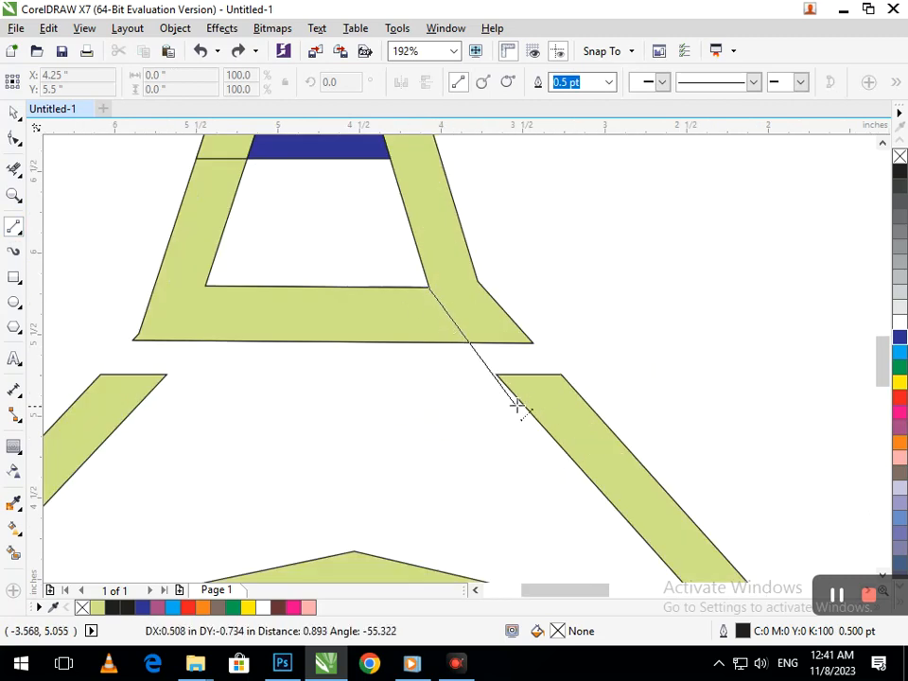
pyautogui.click(500, 378)
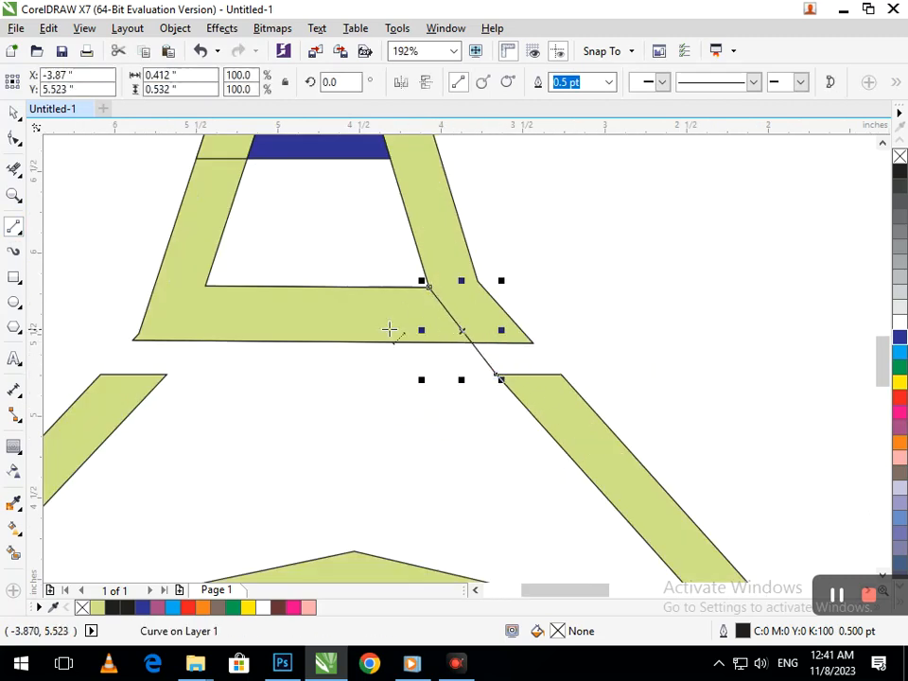
pyautogui.click(14, 174)
pyautogui.moveTo(496, 331)
pyautogui.mouseDown()
pyautogui.moveTo(507, 349)
pyautogui.moveTo(482, 346)
pyautogui.moveTo(485, 357)
pyautogui.mouseUp()
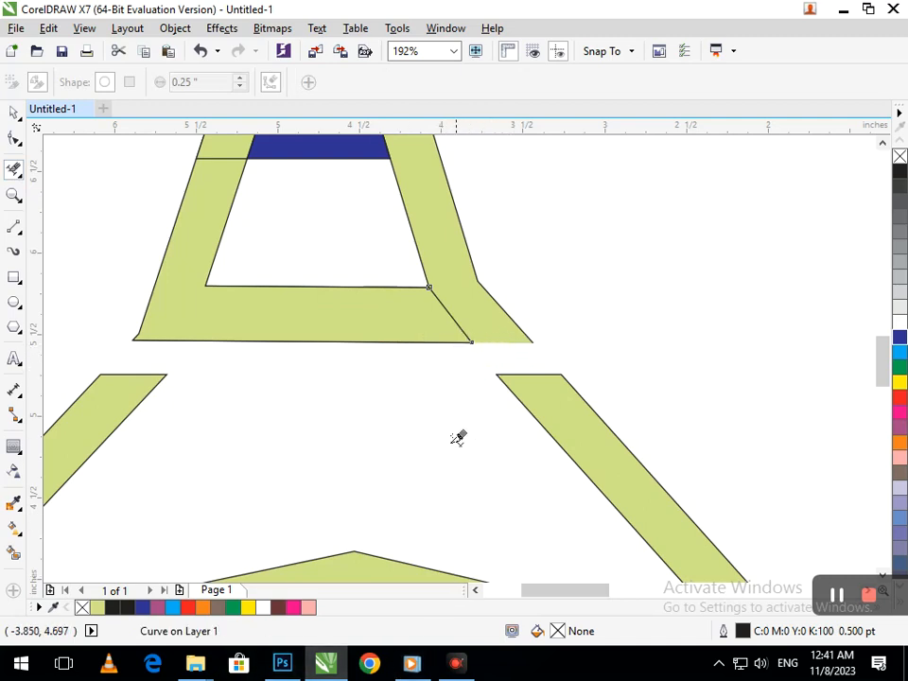
pyautogui.press('F2')
pyautogui.moveTo(269, 306); pyautogui.dragTo(463, 415)
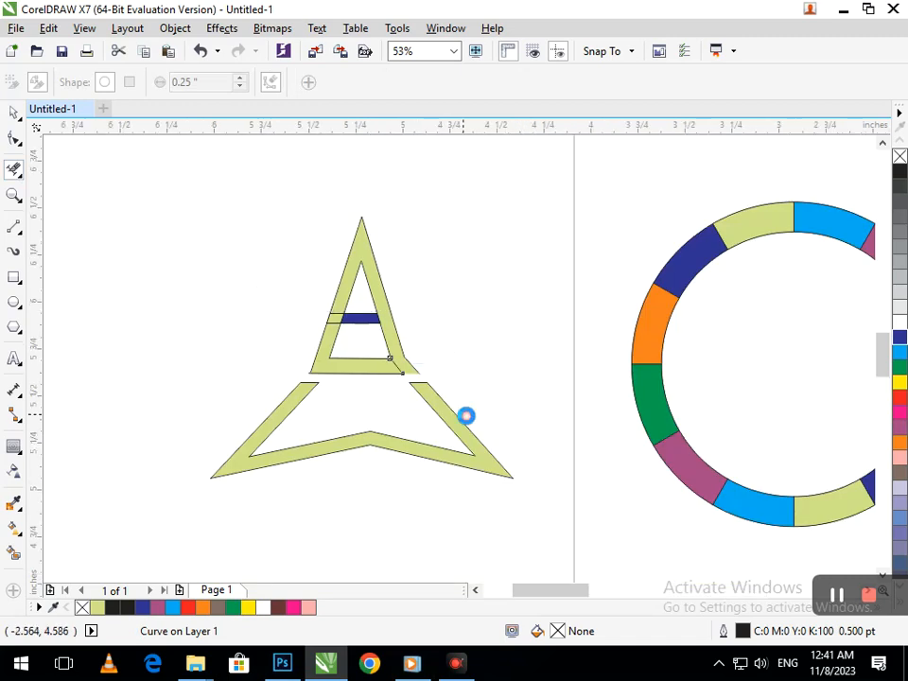
pyautogui.moveTo(456, 330); pyautogui.dragTo(464, 359)
pyautogui.press('F2')
pyautogui.press('F3')
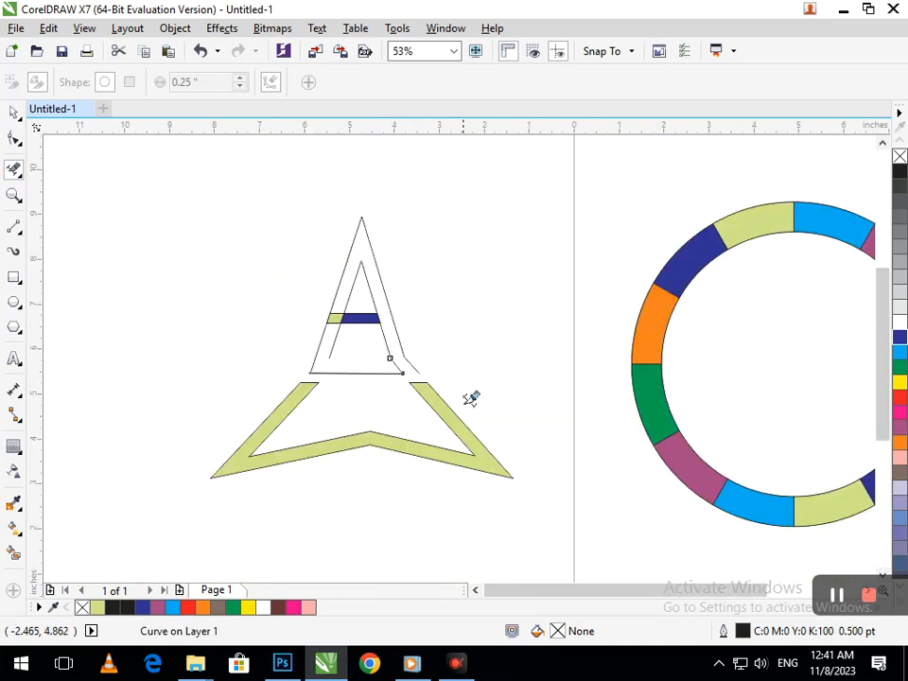
pyautogui.hotkey('ctrl', 'z')
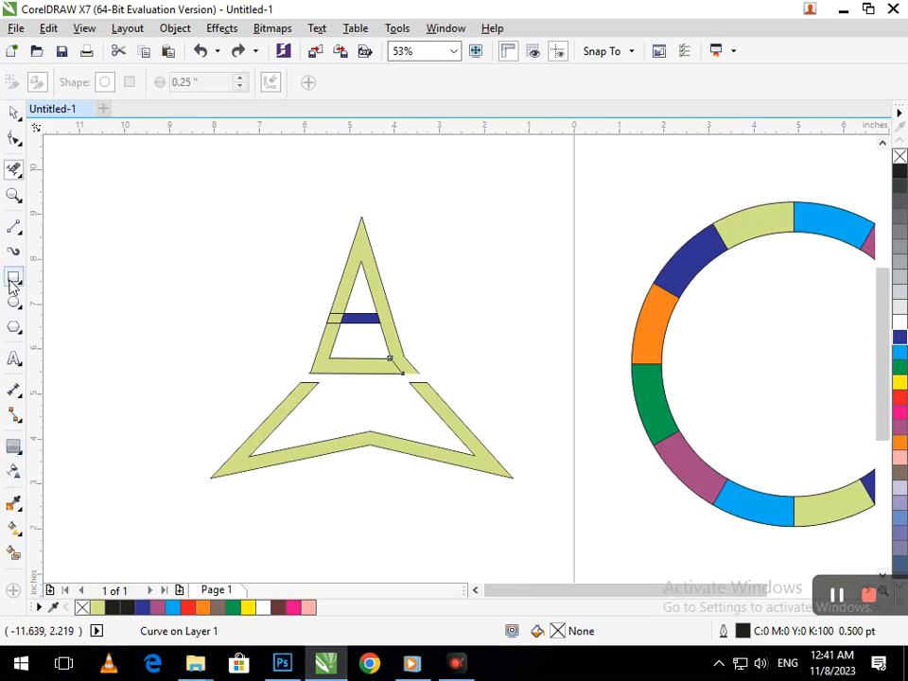
# Step: Draw a diagonal line from the inner triangle's lower-left corner to the inner top corner of the lower frame's left arm
pyautogui.click(14, 227)
pyautogui.scroll(4, 321, 359)
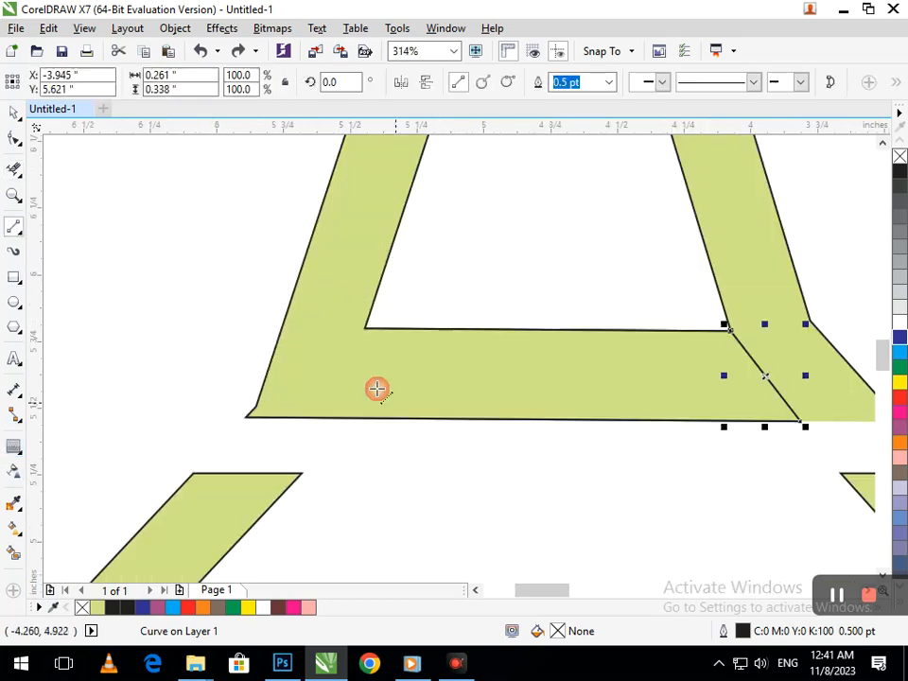
pyautogui.click(365, 328)
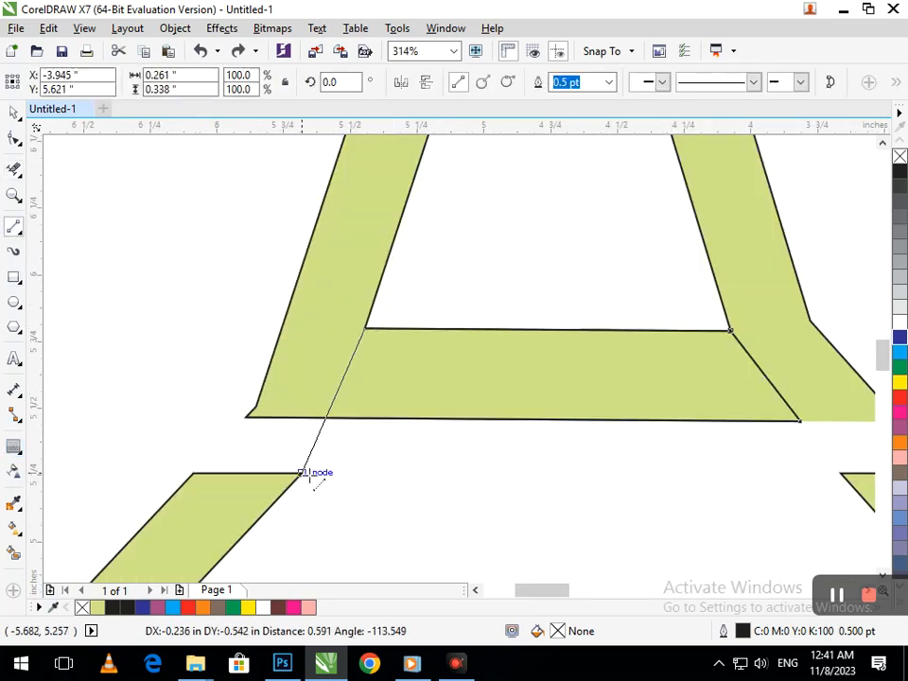
pyautogui.click(314, 482)
# Step: Delete the left diagonal's overhang and the upper frame's inner and outer base edges with Virtual Segment Delete
pyautogui.click(14, 168)
pyautogui.click(295, 331)
pyautogui.moveTo(295, 330)
pyautogui.mouseDown()
pyautogui.moveTo(303, 373)
pyautogui.moveTo(283, 445)
pyautogui.moveTo(298, 452)
pyautogui.moveTo(383, 446)
pyautogui.moveTo(442, 478)
pyautogui.moveTo(466, 425)
pyautogui.mouseUp()
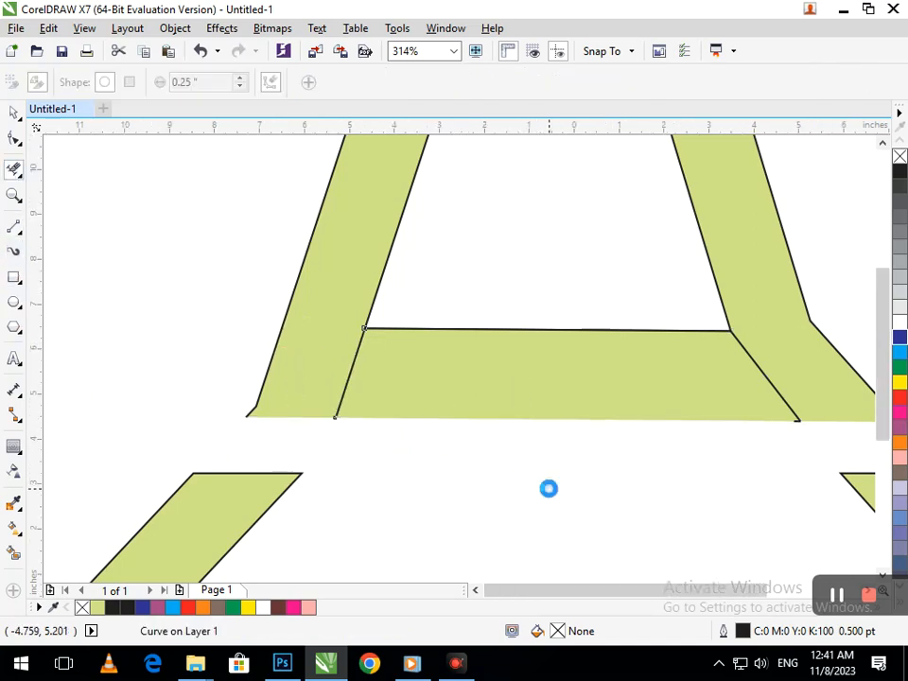
pyautogui.scroll(-5, 547, 429)
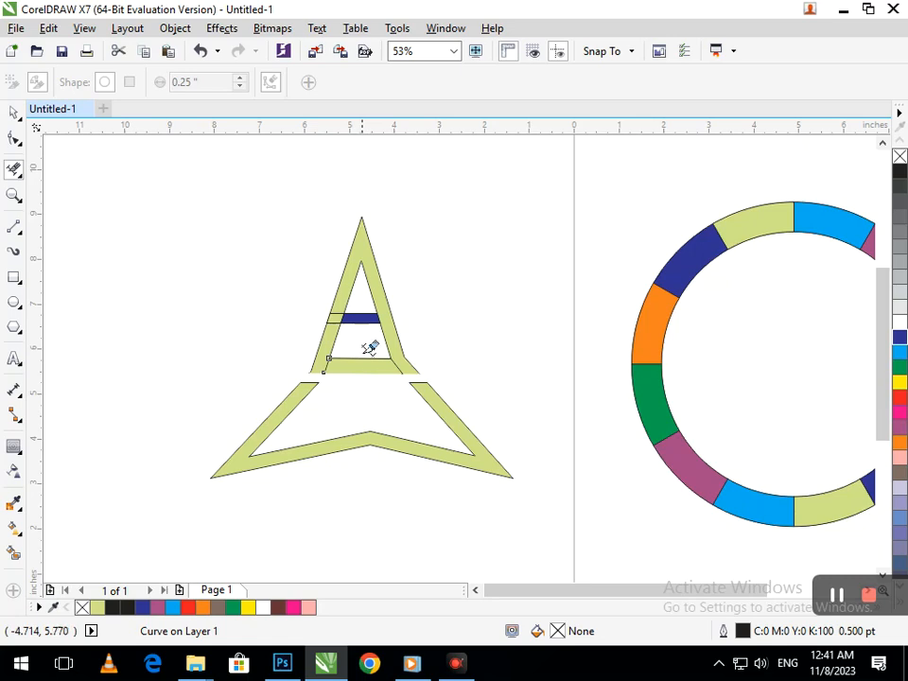
pyautogui.click(360, 407)
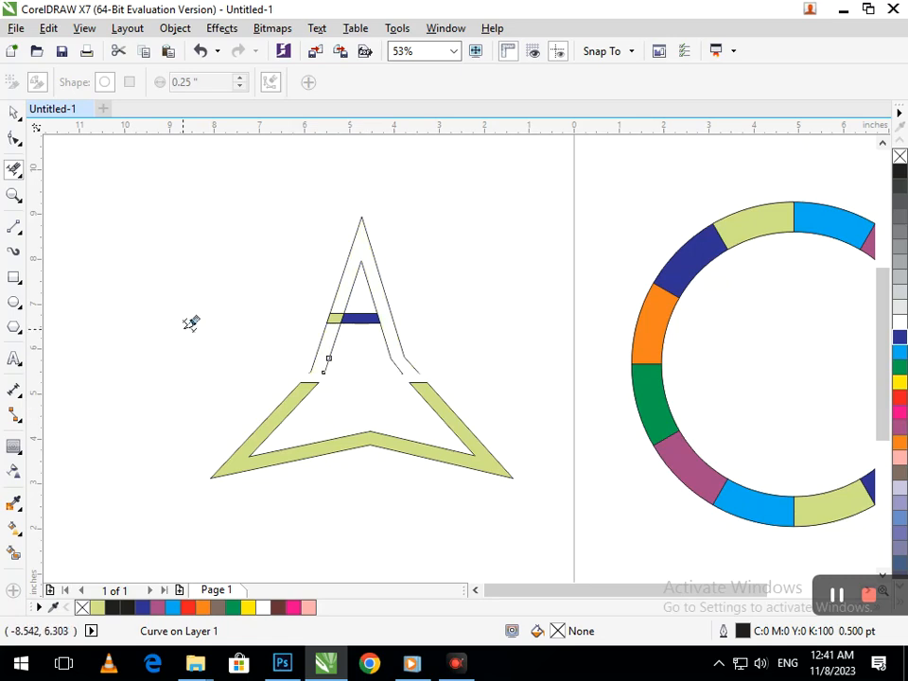
# Step: Close the open bottoms of the upper figure's left and right legs with short straight lines
pyautogui.scroll(4, 324, 369)
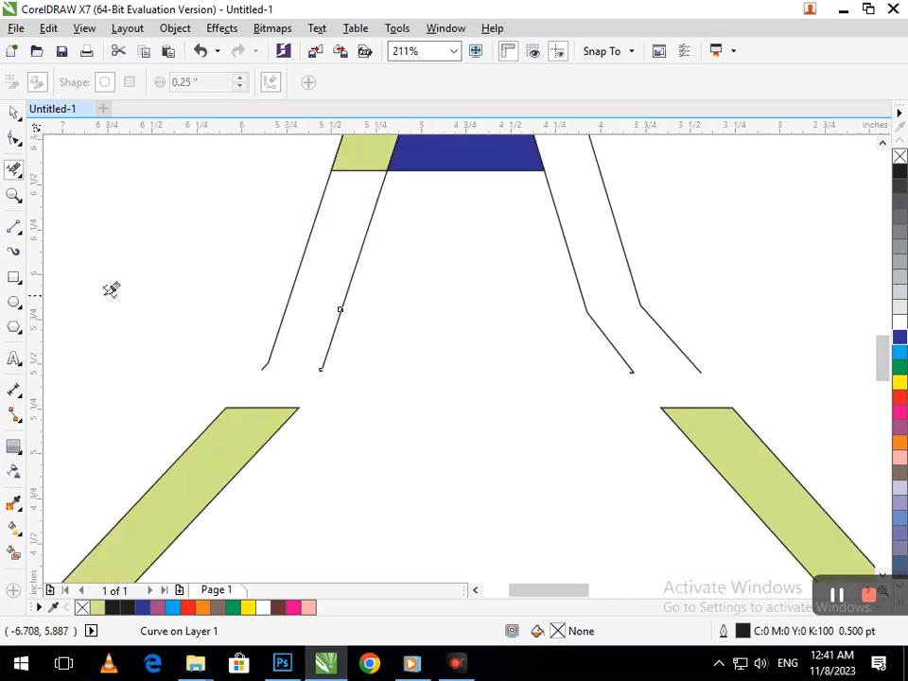
pyautogui.click(253, 350)
pyautogui.press('F5')
pyautogui.moveTo(261, 368); pyautogui.dragTo(321, 370)
pyautogui.moveTo(635, 378); pyautogui.dragTo(702, 371)
# Step: Smart Fill the left leg, the right leg and the crossbar of the A-shaped figure with light green
pyautogui.click(13, 553)
pyautogui.click(338, 338)
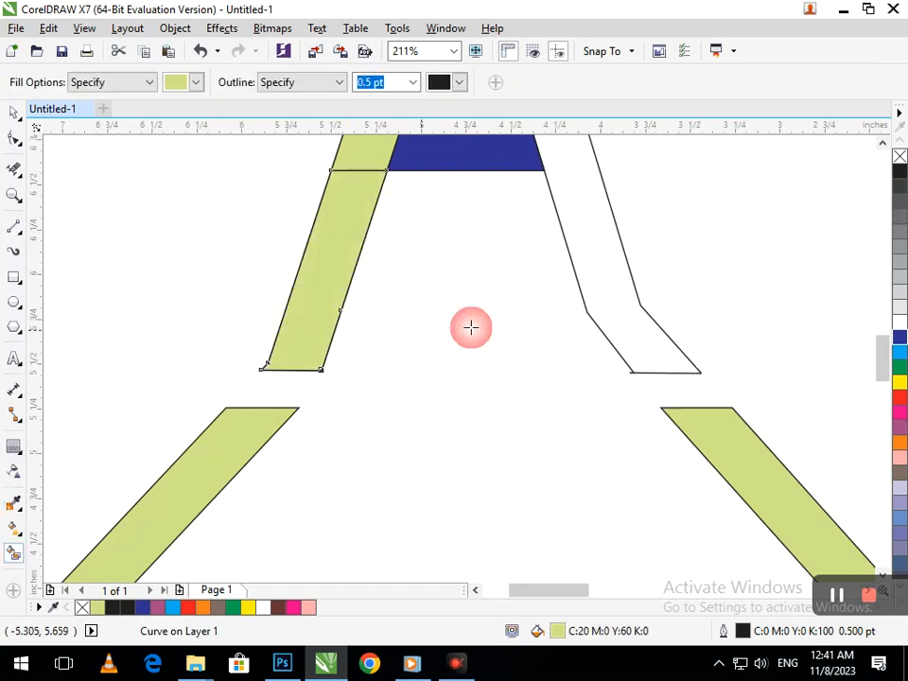
pyautogui.click(608, 314)
pyautogui.moveTo(350, 260); pyautogui.dragTo(396, 315)
pyautogui.click(366, 318)
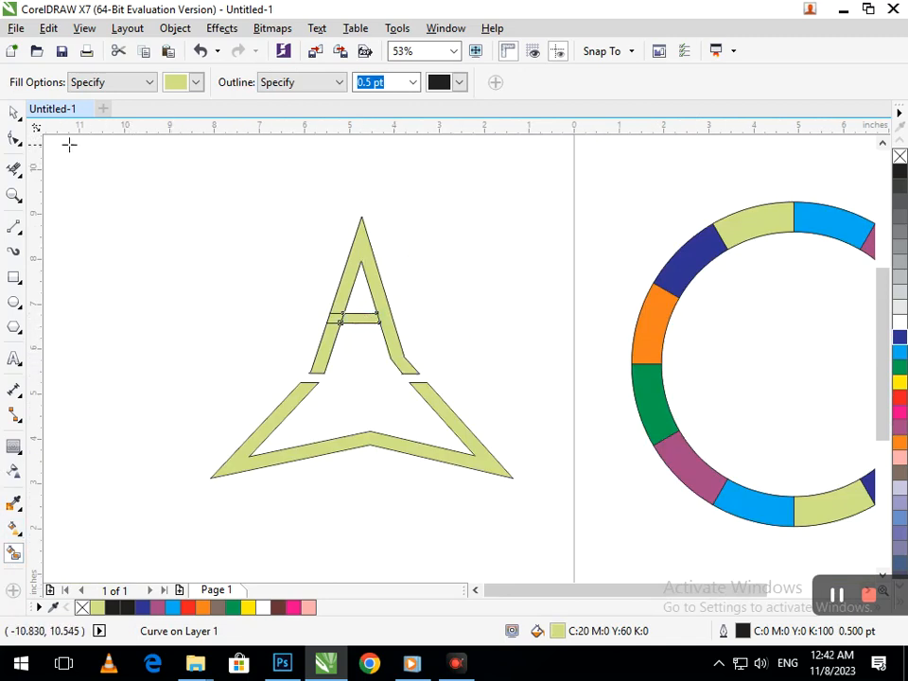
# Step: Remove the light green fill from the entire A-shaped upper figure, keeping its outlines
pyautogui.click(14, 112)
pyautogui.moveTo(253, 199); pyautogui.dragTo(496, 393)
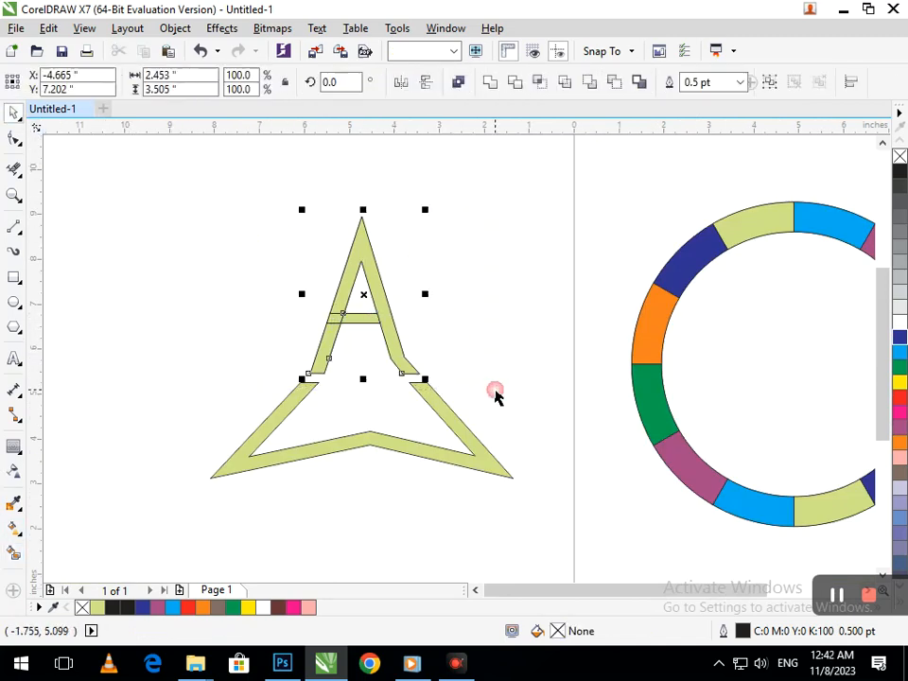
pyautogui.press('Delete')
pyautogui.click(475, 299)
# Step: Delete the short edge segments where the crossbar meets the left and right legs so the A outline is continuous
pyautogui.press('F2')
pyautogui.moveTo(278, 283); pyautogui.dragTo(529, 391)
pyautogui.press('F2')
pyautogui.moveTo(131, 270); pyautogui.dragTo(428, 359)
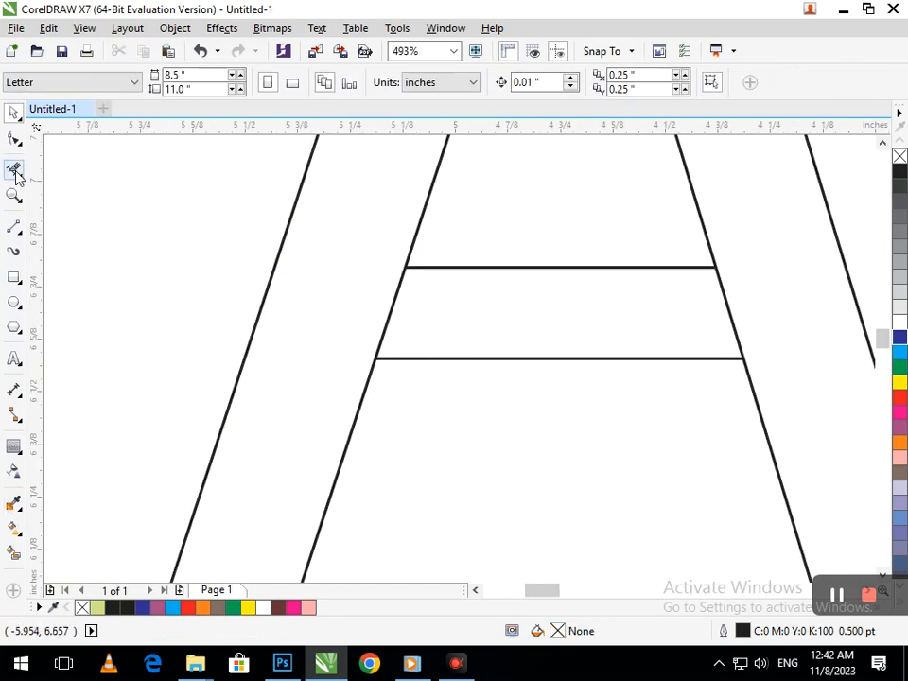
pyautogui.click(14, 168)
pyautogui.moveTo(633, 306); pyautogui.dragTo(741, 312)
pyautogui.moveTo(464, 324); pyautogui.dragTo(516, 381)
pyautogui.press('F3')
pyautogui.press('F3')
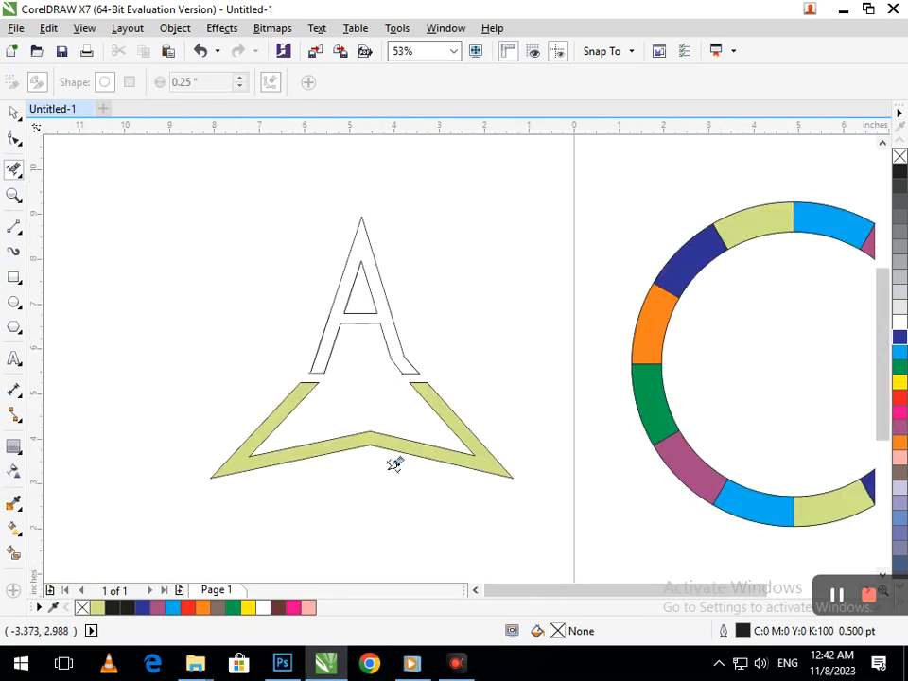
# Step: Smart Fill the A-shaped figure and recolour it purple (C20 M80 Y0 K20), and recolour the lower frame blue (C100 M100 Y0 K0)
pyautogui.click(13, 113)
pyautogui.click(14, 553)
pyautogui.click(335, 329)
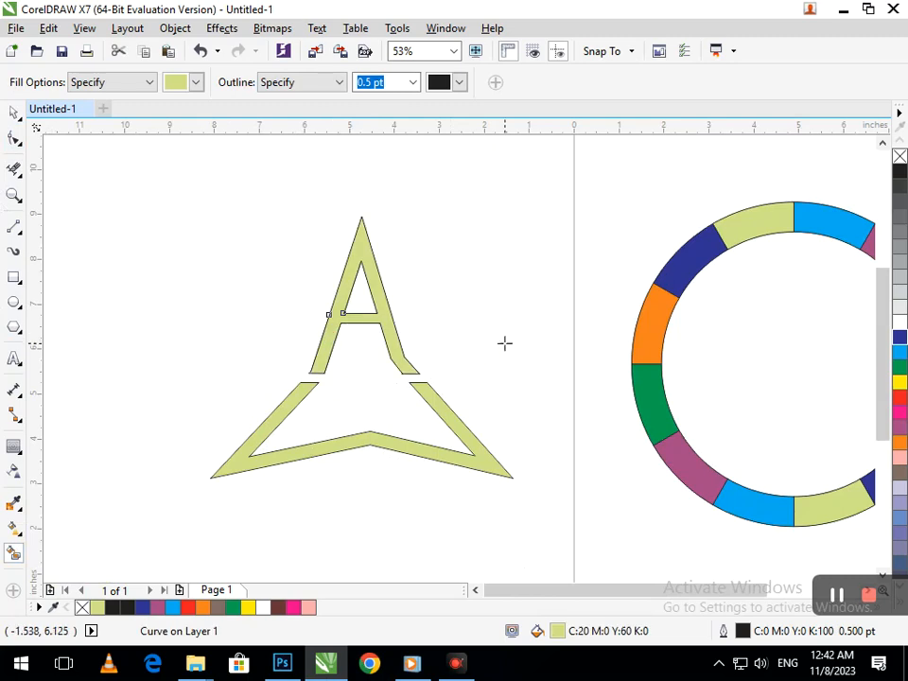
pyautogui.click(899, 428)
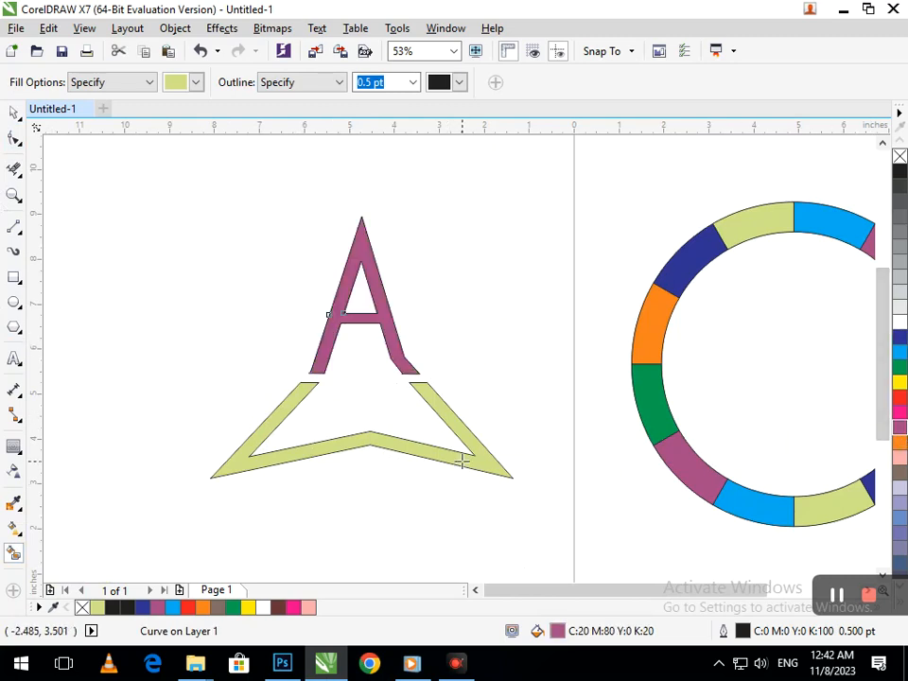
pyautogui.click(899, 337)
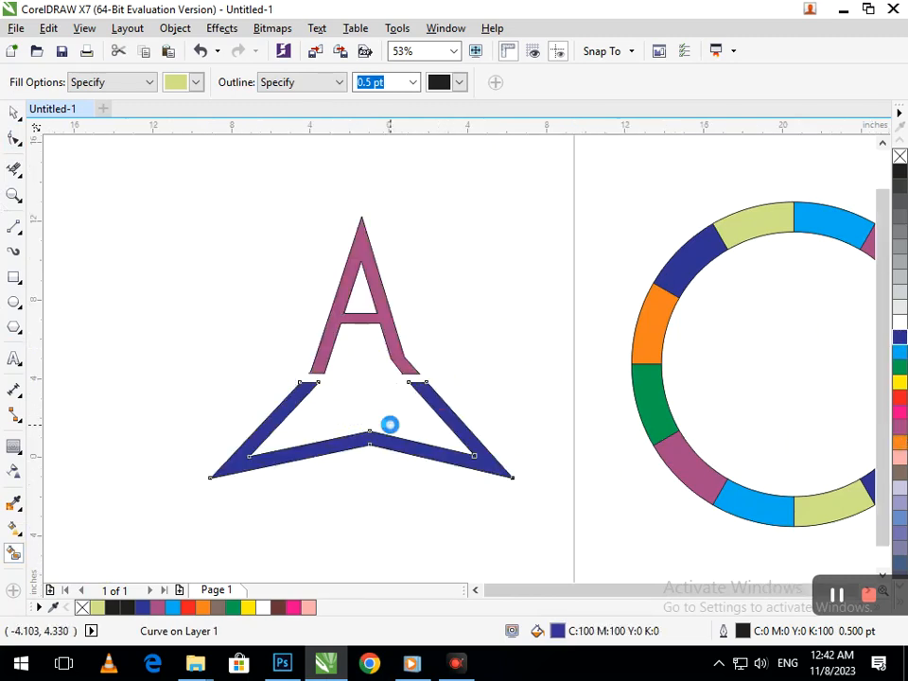
# Step: Nudge the central peak nodes of the blue lower frame up and left so the peak sits centred beneath the A
pyautogui.scroll(-2, 246, 354)
pyautogui.click(14, 138)
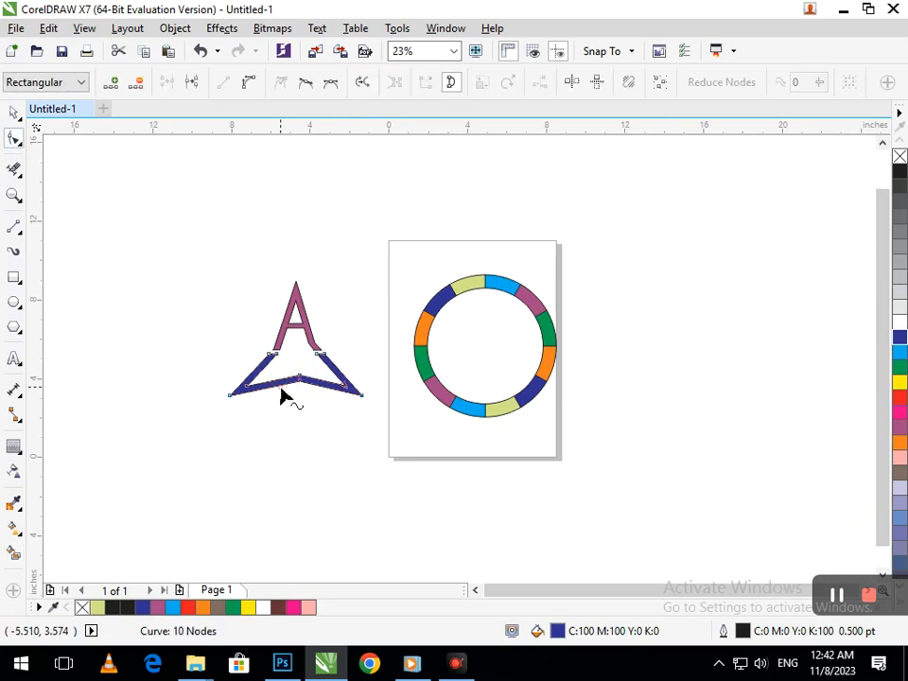
pyautogui.click(297, 380)
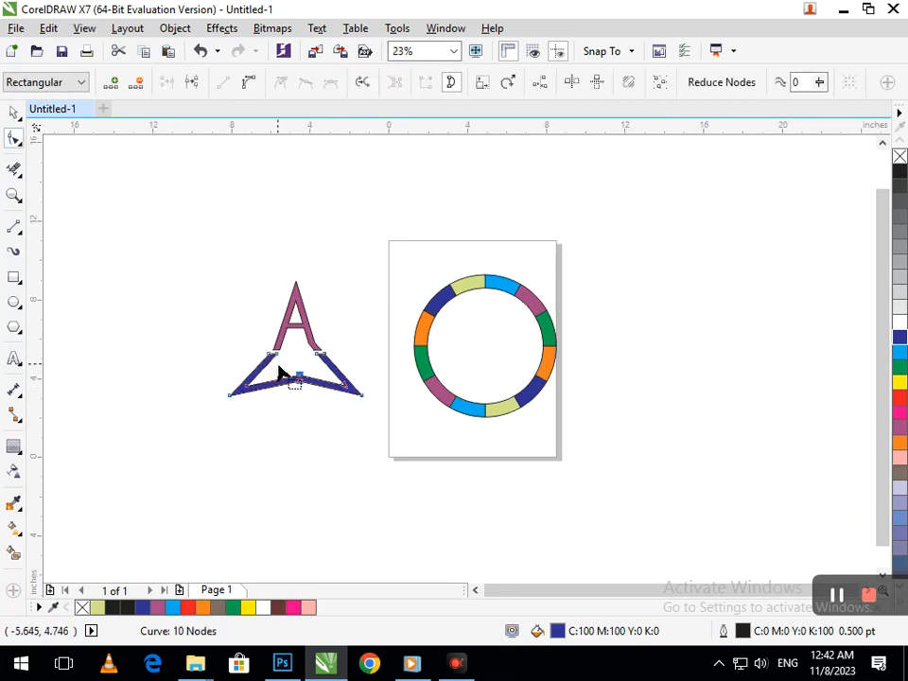
pyautogui.hotkey('ctrl', 'Up')
pyautogui.hotkey('ctrl', 'Up')
pyautogui.hotkey('ctrl', 'Up')
pyautogui.hotkey('ctrl', 'Up')
pyautogui.hotkey('ctrl', 'Up')
pyautogui.hotkey('ctrl', 'Up')
pyautogui.hotkey('ctrl', 'Up')
pyautogui.hotkey('ctrl', 'Up')
pyautogui.hotkey('ctrl', 'Up')
pyautogui.hotkey('ctrl', 'Up')
pyautogui.hotkey('ctrl', 'Up')
pyautogui.hotkey('ctrl', 'Up')
pyautogui.hotkey('ctrl', 'Up')
pyautogui.hotkey('ctrl', 'Up')
pyautogui.hotkey('ctrl', 'Up')
pyautogui.hotkey('ctrl', 'Up')
pyautogui.hotkey('ctrl', 'Left')
pyautogui.hotkey('ctrl', 'Left')
pyautogui.hotkey('ctrl', 'Left')
pyautogui.hotkey('ctrl', 'Left')
pyautogui.hotkey('ctrl', 'Left')
pyautogui.hotkey('ctrl', 'Left')
pyautogui.hotkey('ctrl', 'Left')
pyautogui.hotkey('ctrl', 'Left')
pyautogui.hotkey('ctrl', 'Left')
pyautogui.hotkey('ctrl', 'Left')
pyautogui.hotkey('ctrl', 'Left')
pyautogui.hotkey('ctrl', 'Left')
pyautogui.hotkey('ctrl', 'Left')
pyautogui.hotkey('ctrl', 'Left')
pyautogui.hotkey('ctrl', 'Left')
pyautogui.hotkey('ctrl', 'Left')
pyautogui.hotkey('ctrl', 'Left')
pyautogui.hotkey('ctrl', 'Left')
pyautogui.hotkey('ctrl', 'Left')
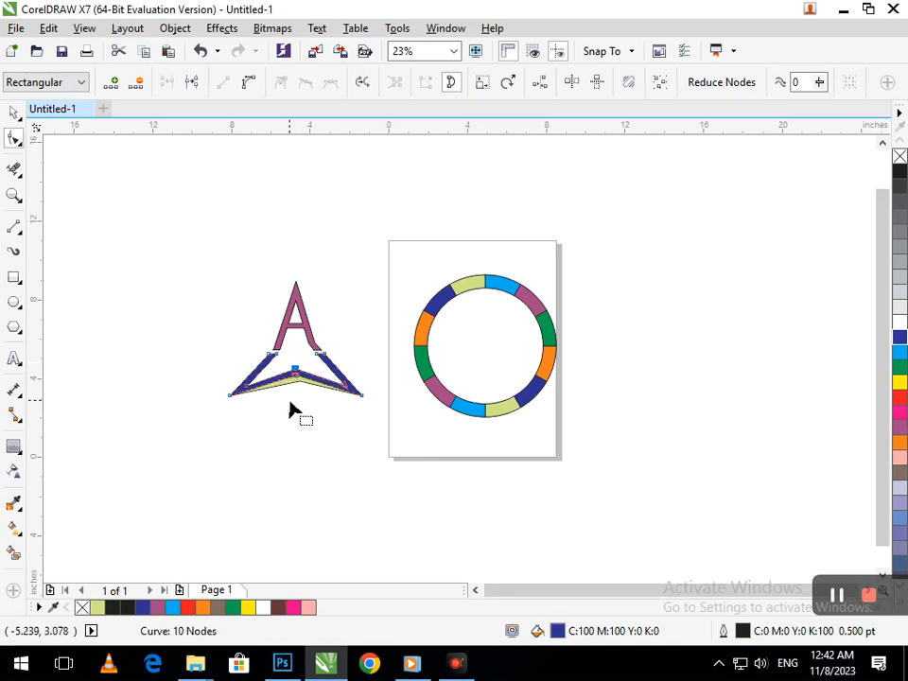
pyautogui.click(336, 480)
pyautogui.scroll(5, 297, 383)
pyautogui.scroll(-5, 294, 358)
# Step: Pull the leftover light green lower frame out from under the blue one and delete it
pyautogui.click(14, 113)
pyautogui.click(318, 454)
pyautogui.moveTo(296, 385); pyautogui.dragTo(289, 440)
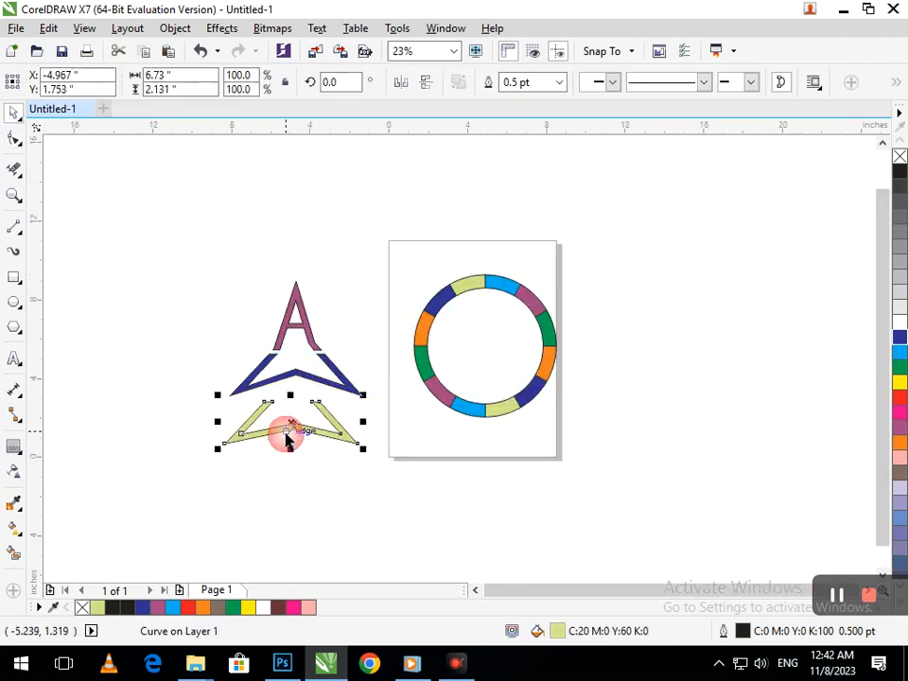
pyautogui.press('Delete')
# Step: Try to move the star's separate upper and lower shapes into the ring without grouping them
pyautogui.moveTo(200, 270); pyautogui.dragTo(390, 436)
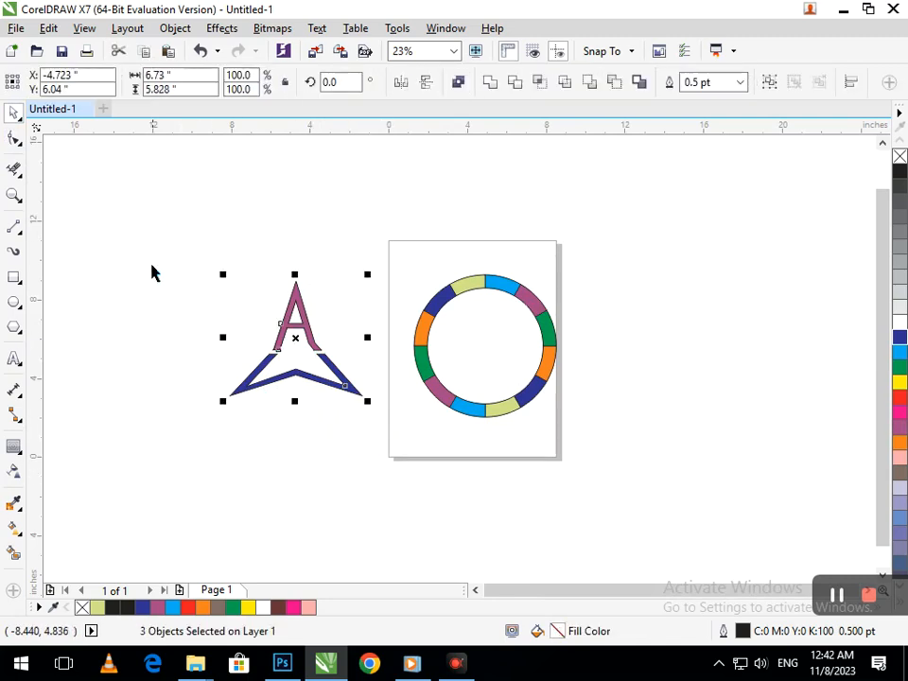
pyautogui.moveTo(289, 384); pyautogui.dragTo(482, 359)
pyautogui.click(492, 398)
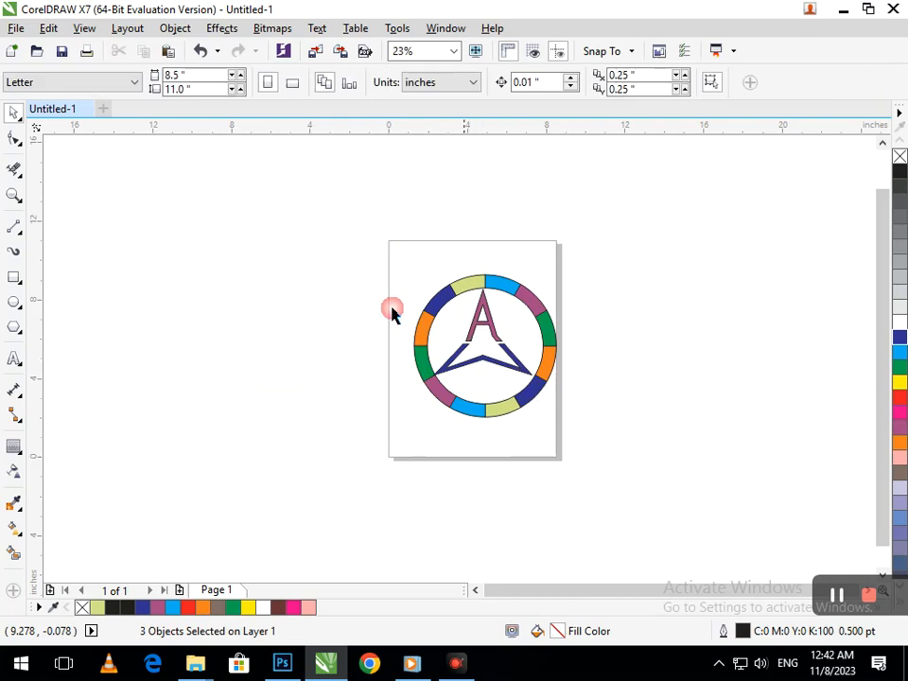
pyautogui.scroll(3, 492, 397)
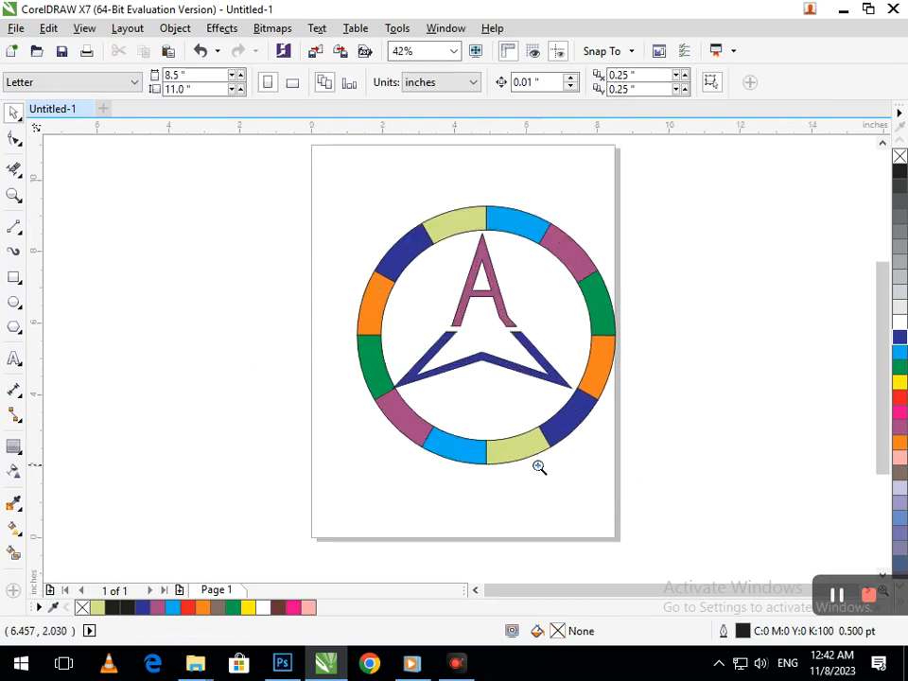
pyautogui.hotkey('ctrl', 'z')
# Step: Group the star's shapes and fit the group inside the ring, scaled down to about 88.6% (4.44 inches wide)
pyautogui.hotkey('ctrl', 'g')
pyautogui.moveTo(124, 375); pyautogui.dragTo(474, 363)
pyautogui.moveTo(397, 396); pyautogui.dragTo(416, 380)
pyautogui.moveTo(478, 381)
pyautogui.mouseDown()
pyautogui.moveTo(483, 356)
pyautogui.moveTo(472, 360)
pyautogui.moveTo(487, 370)
pyautogui.mouseUp()
pyautogui.press('Escape')
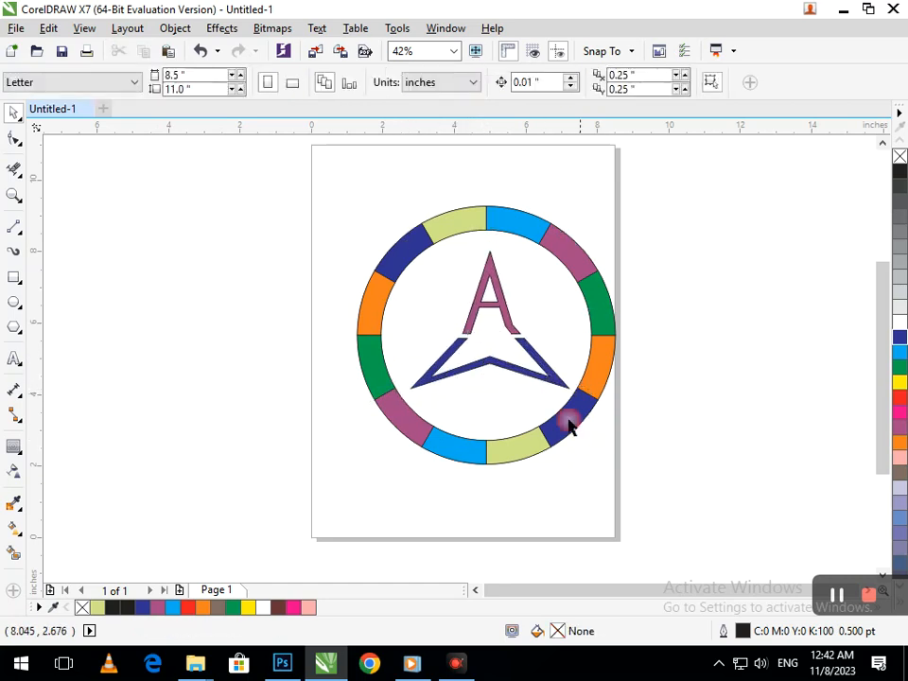
# Step: Shift the star group slightly to the left so it is centred horizontally within the ring
pyautogui.scroll(-3, 567, 426)
pyautogui.scroll(3, 554, 380)
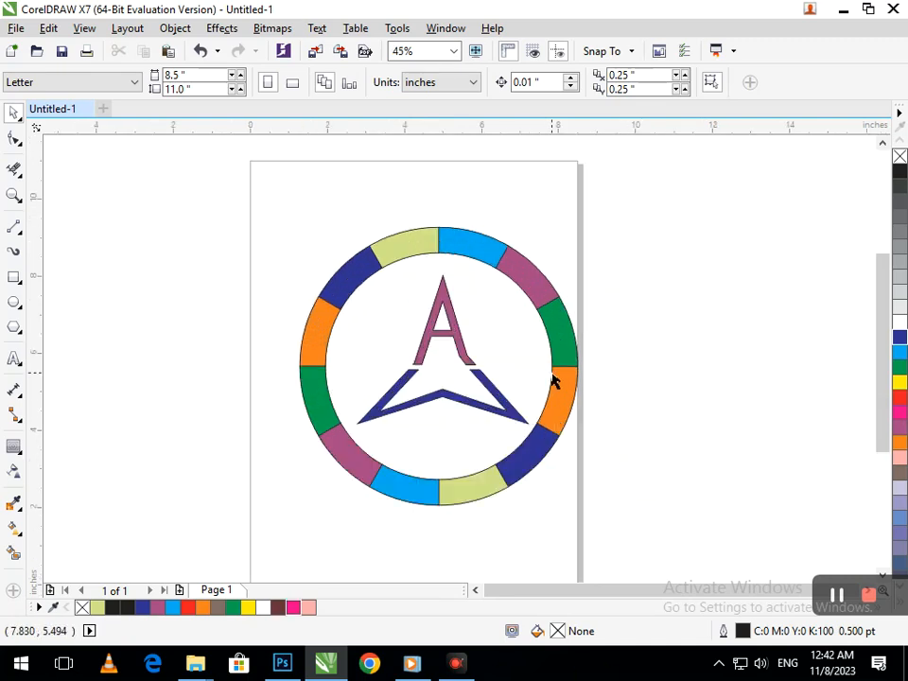
pyautogui.click(465, 407)
pyautogui.moveTo(464, 404); pyautogui.dragTo(465, 404)
pyautogui.click(679, 440)
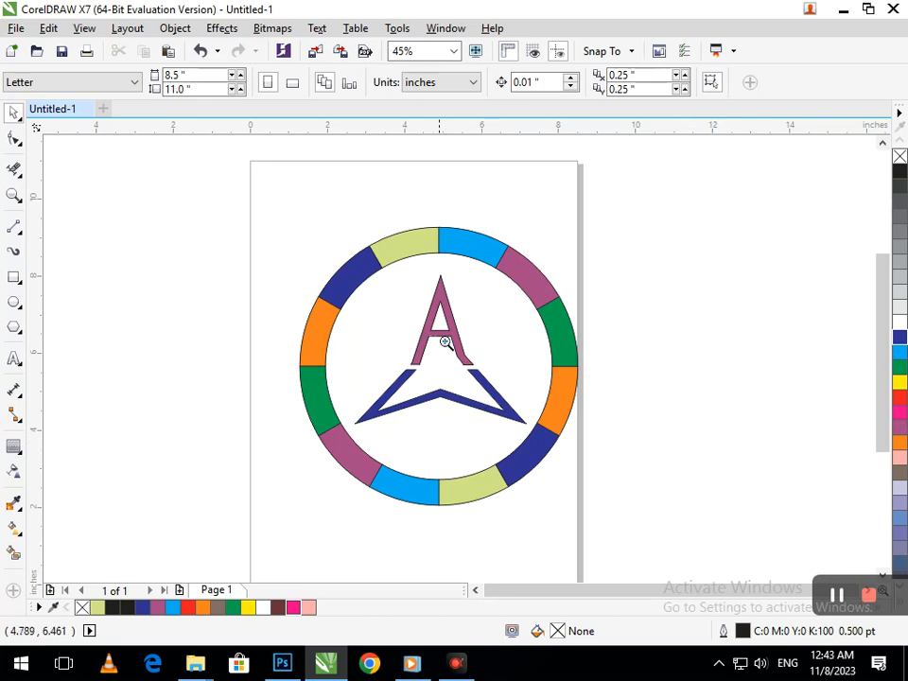
# Step: Try to select and edit the nodes at the bent lower end of the A figure's right leg
pyautogui.scroll(5, 502, 408)
pyautogui.click(14, 139)
pyautogui.click(13, 113)
pyautogui.click(376, 305)
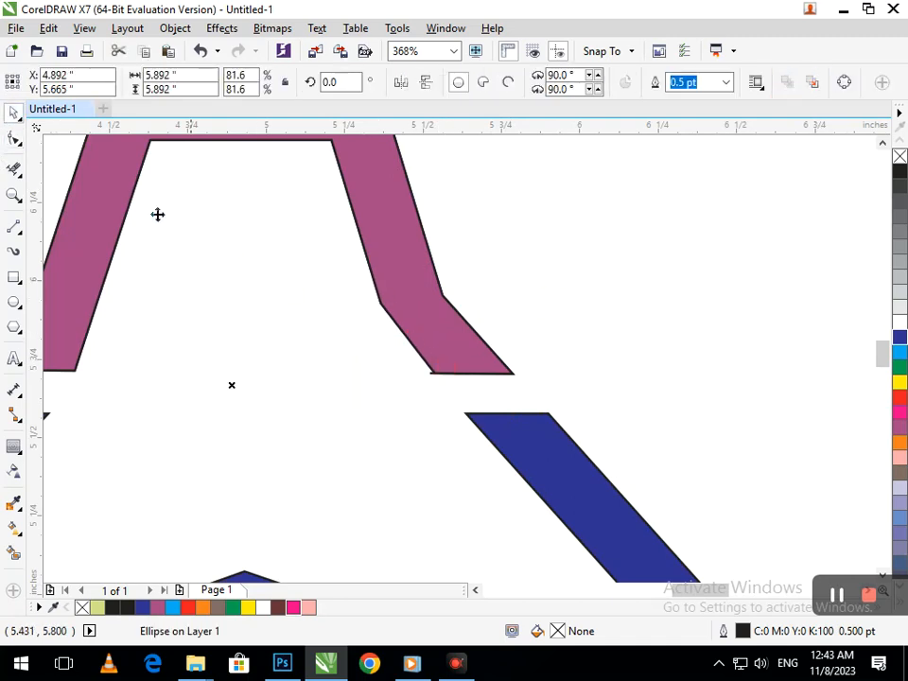
pyautogui.click(14, 138)
pyautogui.click(454, 336)
pyautogui.click(425, 369)
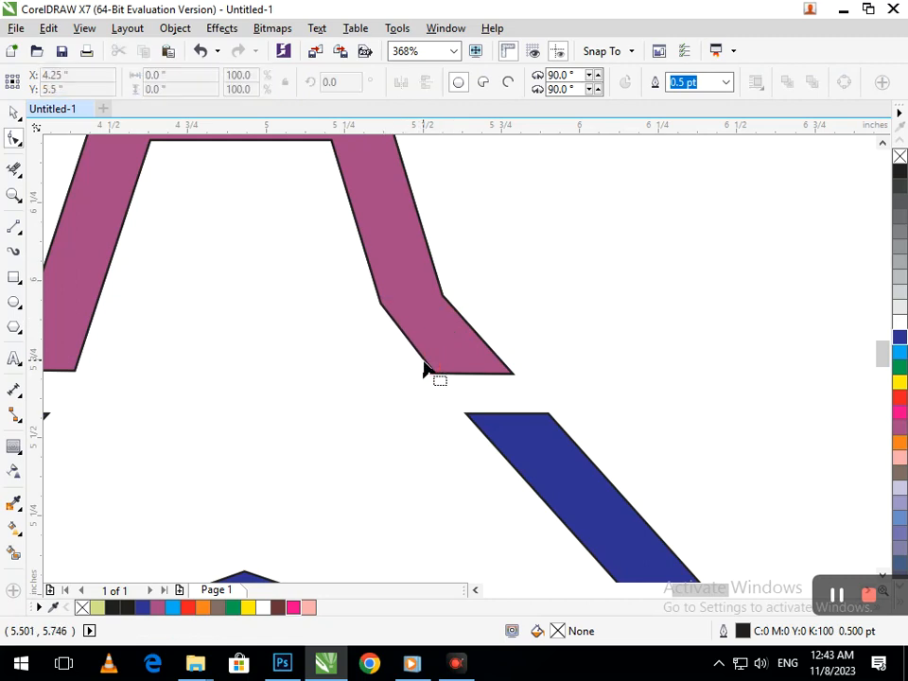
pyautogui.click(14, 113)
pyautogui.click(464, 316)
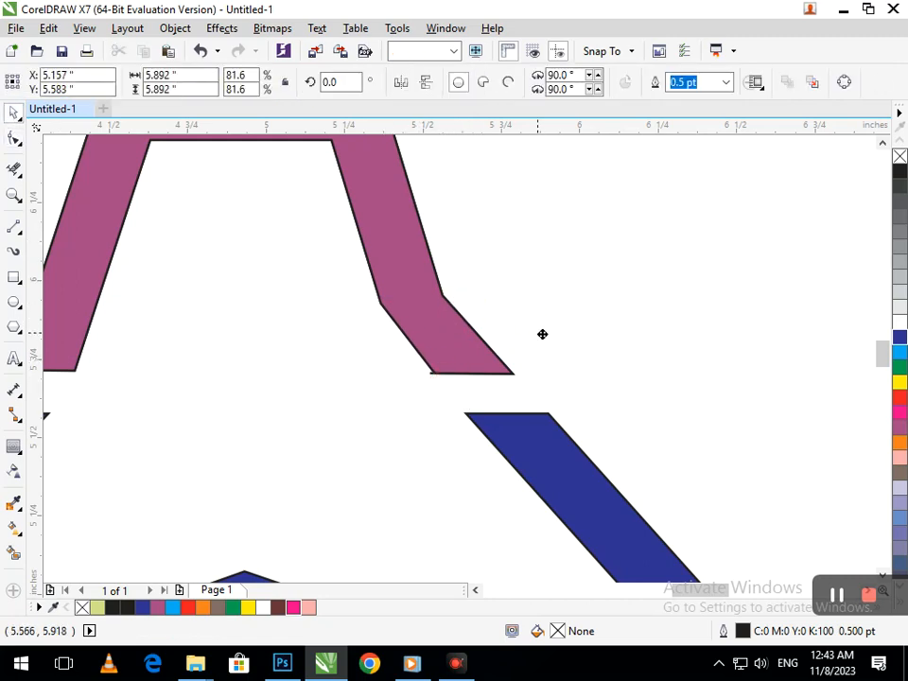
pyautogui.moveTo(684, 234); pyautogui.dragTo(584, 206)
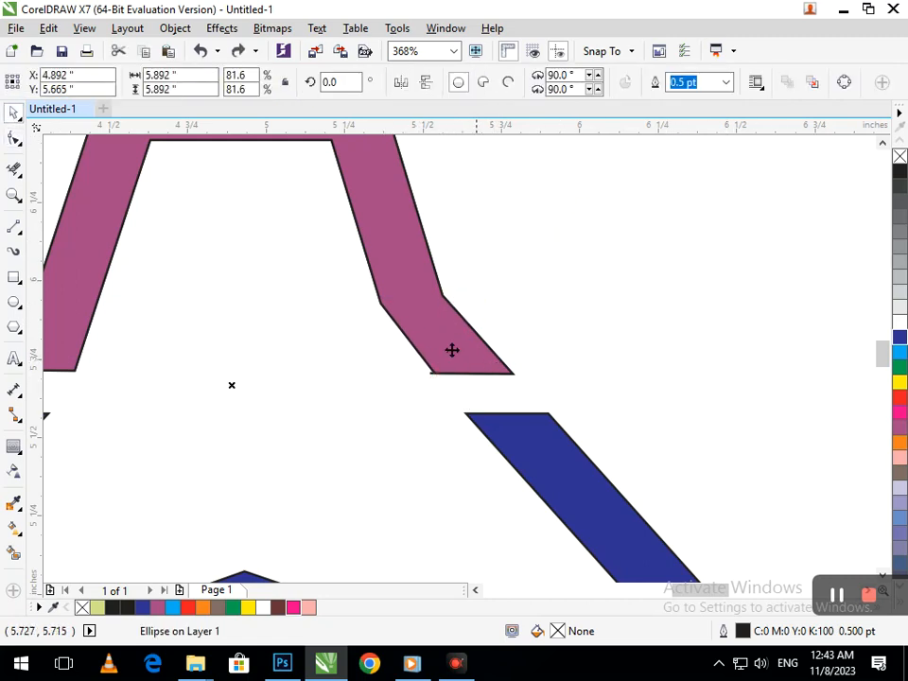
pyautogui.hotkey('shift', 'F4')
pyautogui.click(604, 479)
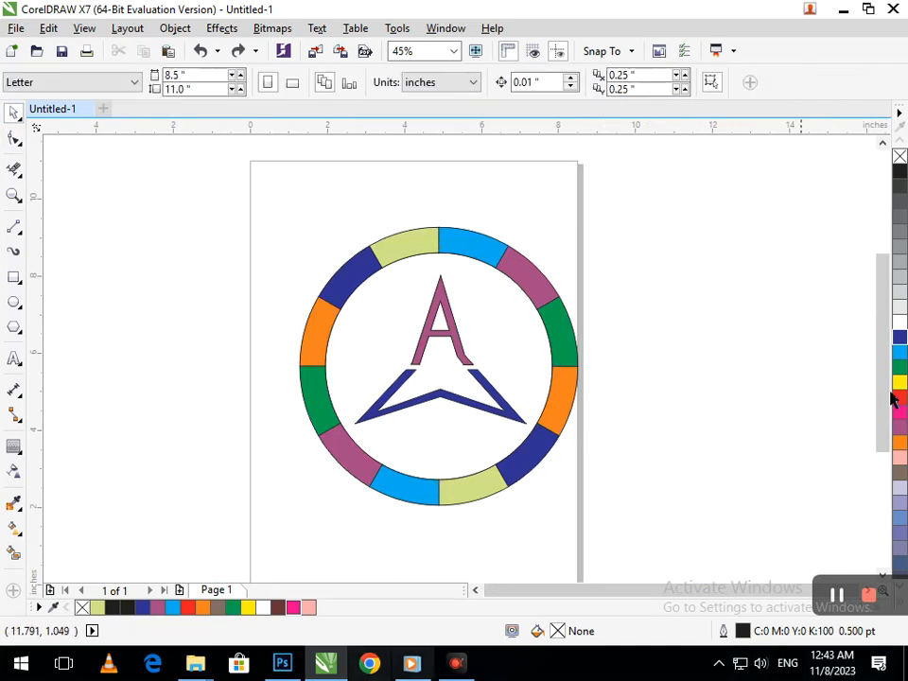
# Step: Move the star group out of the ring to the empty area right of the page
pyautogui.moveTo(242, 197); pyautogui.dragTo(611, 543)
pyautogui.click(449, 431)
pyautogui.moveTo(441, 395); pyautogui.dragTo(781, 311)
pyautogui.press('Delete')
pyautogui.moveTo(438, 404); pyautogui.dragTo(730, 372)
# Step: Smart Fill the ring's empty interior and colour the new circle black
pyautogui.click(13, 551)
pyautogui.click(379, 405)
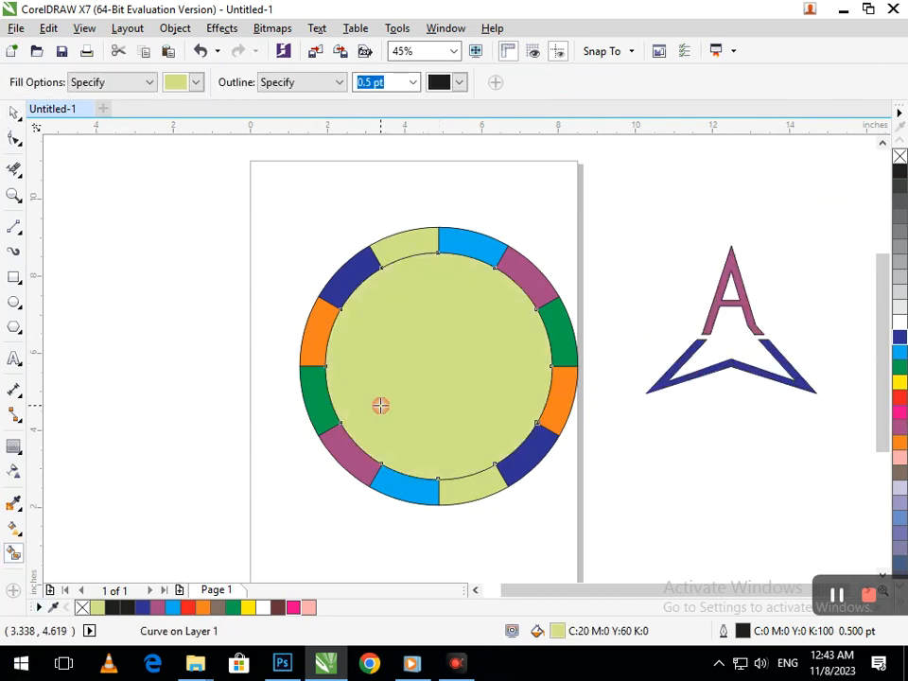
pyautogui.click(899, 172)
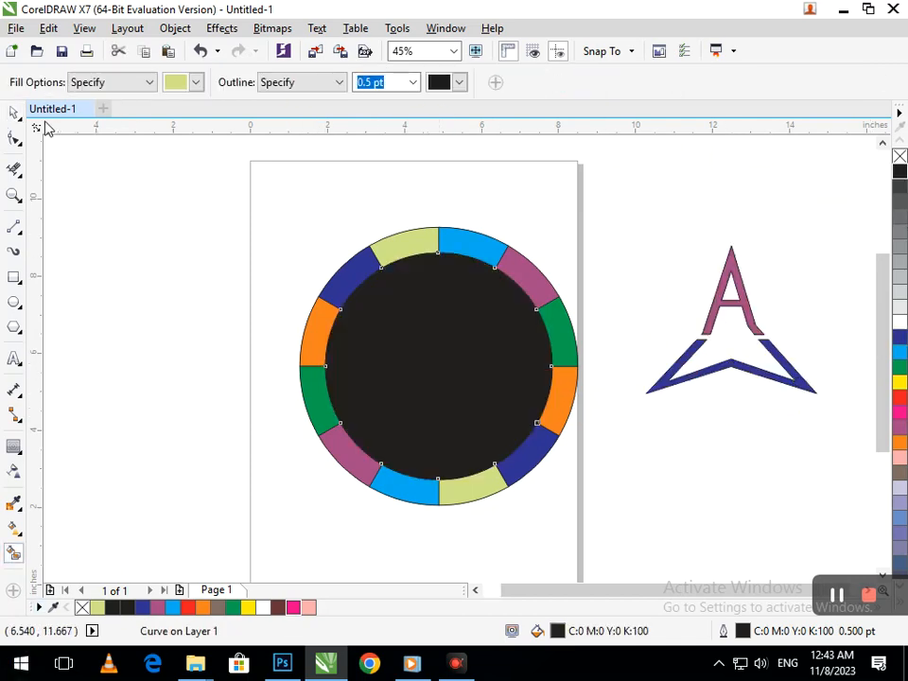
# Step: Move the star group back inside the black circle and set its fill and outline to white
pyautogui.click(13, 113)
pyautogui.click(69, 213)
pyautogui.moveTo(702, 346); pyautogui.dragTo(406, 377)
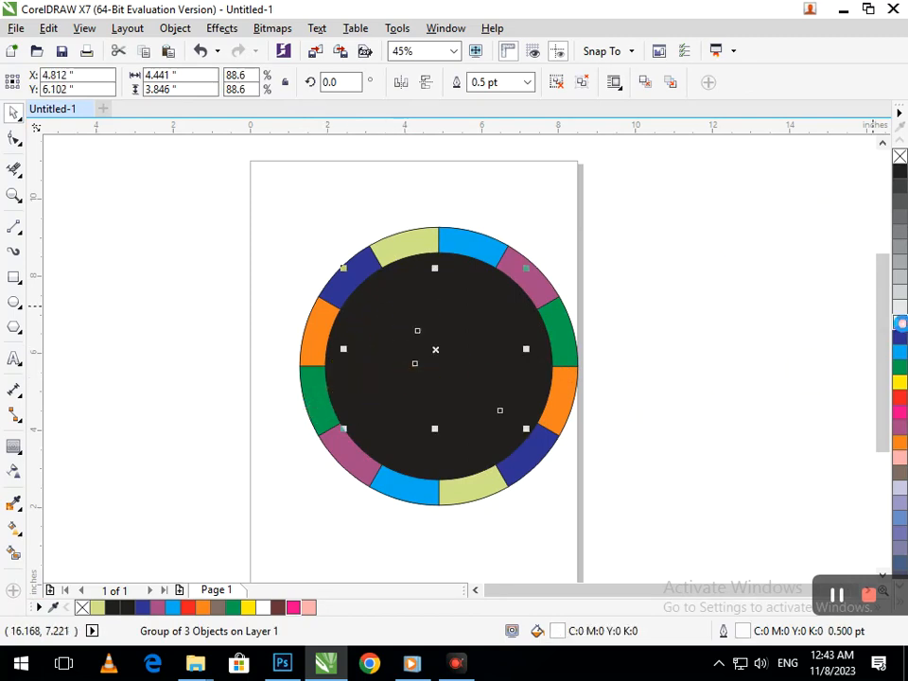
pyautogui.click(899, 322)
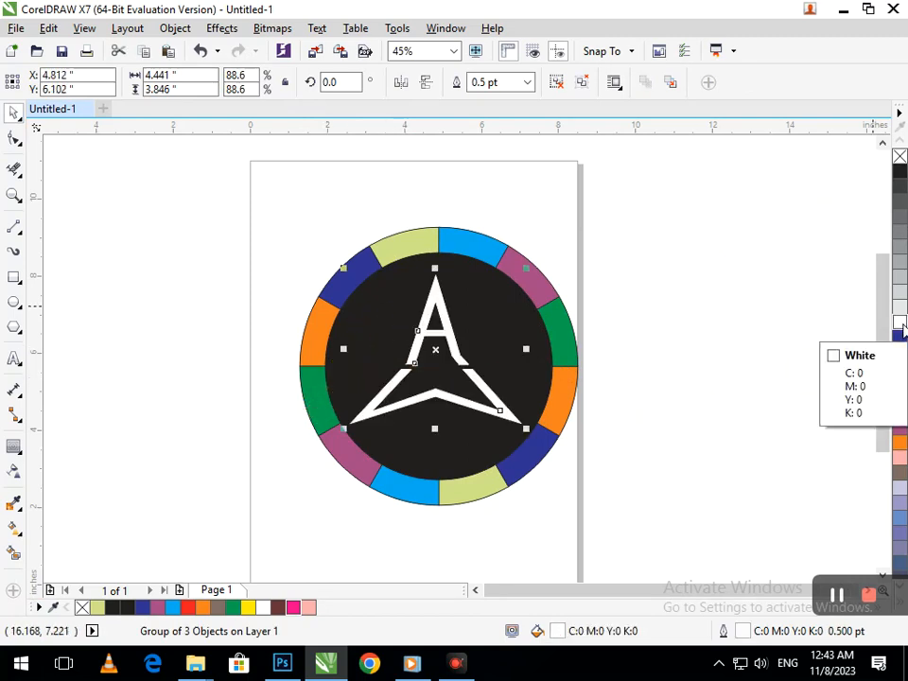
pyautogui.click(655, 422)
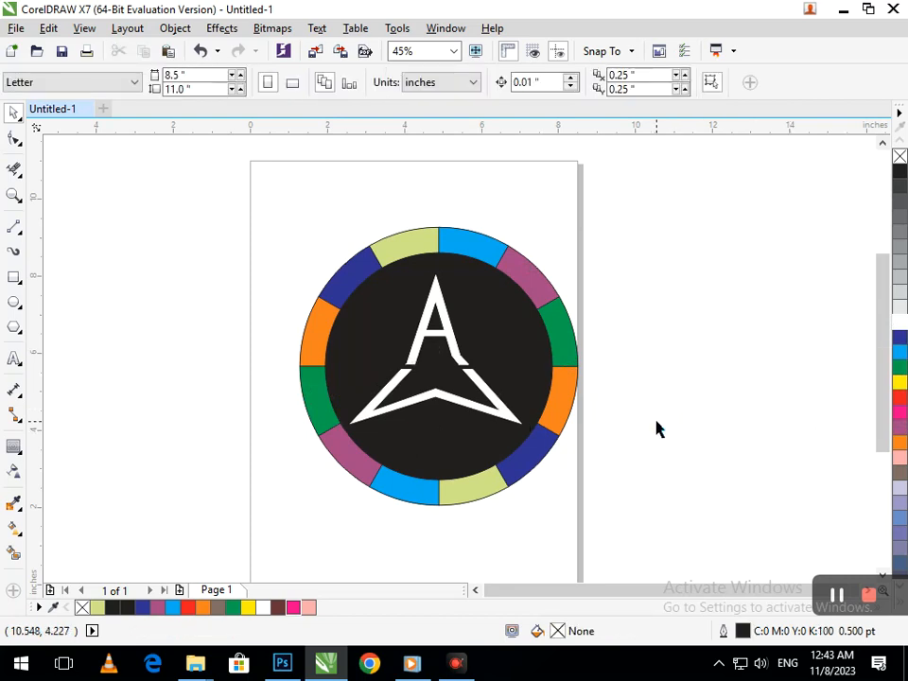
# Step: Undo the white star colouring, the black circle and the star's moves to restore the coloured star on white
pyautogui.hotkey('ctrl', 'z')
pyautogui.hotkey('ctrl', 'z')
pyautogui.hotkey('ctrl', 'z')
pyautogui.hotkey('ctrl', 'z')
pyautogui.hotkey('ctrl', 'z')
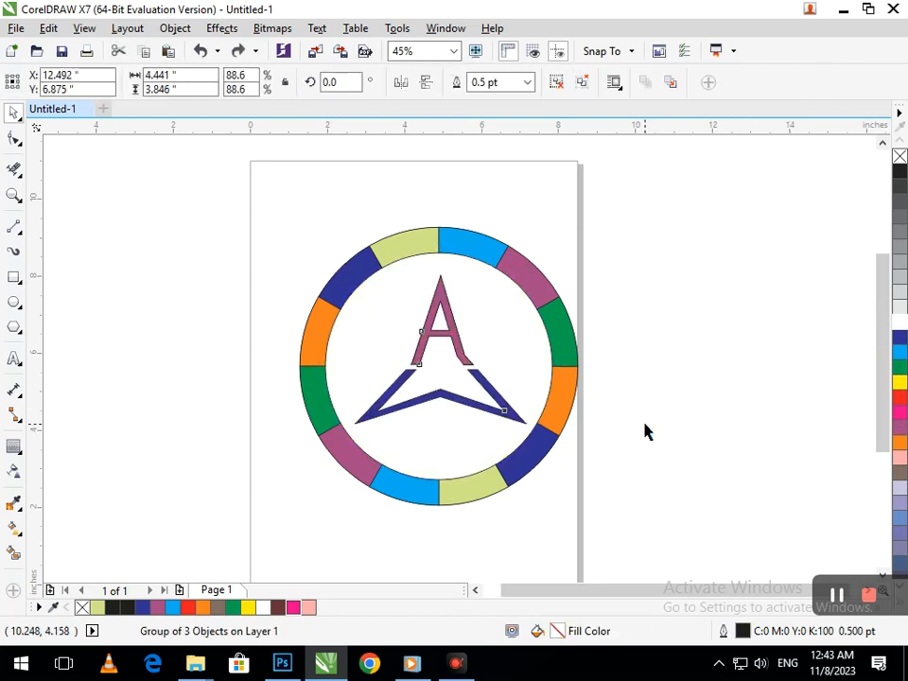
# Step: Select the whole ring together with the star and group everything into one logo object
pyautogui.click(284, 356)
pyautogui.moveTo(257, 218); pyautogui.dragTo(632, 561)
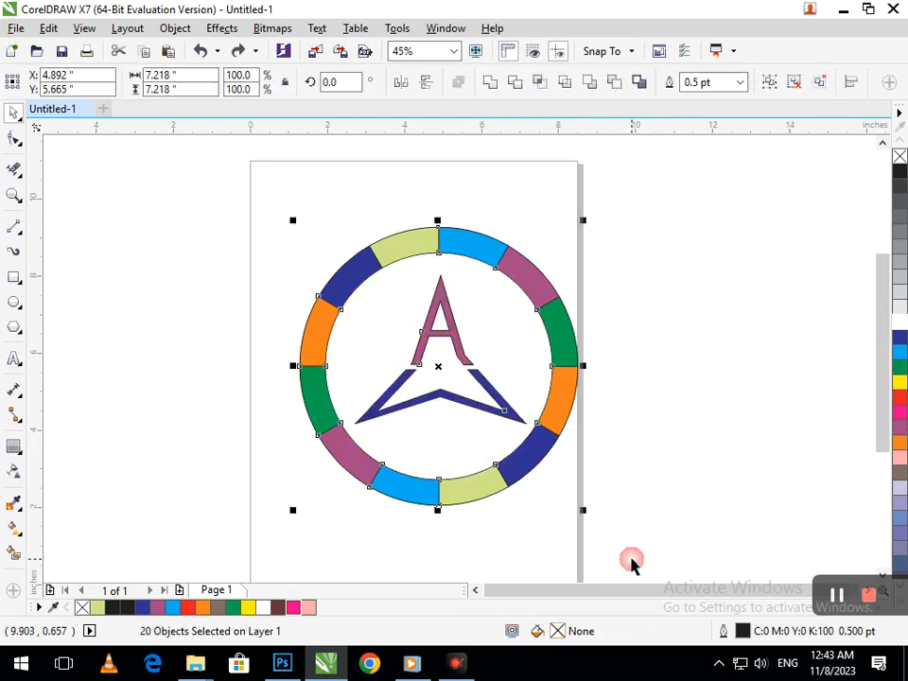
pyautogui.hotkey('ctrl', 'g')
pyautogui.click(630, 469)
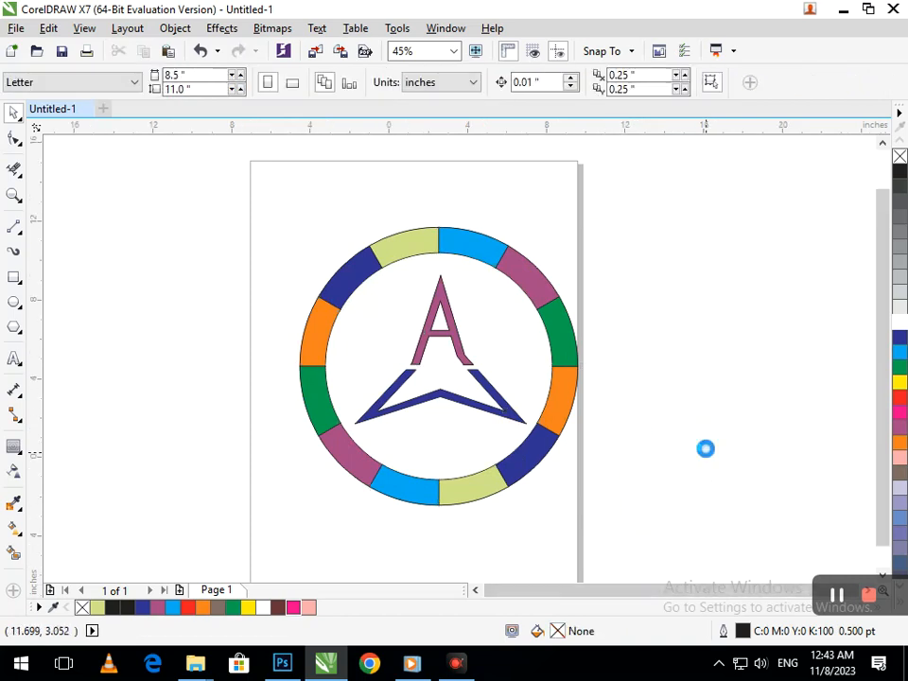
# Step: Move the grouped logo off the page into the empty area to its left
pyautogui.scroll(-1, 531, 328)
pyautogui.click(464, 408)
pyautogui.moveTo(464, 408); pyautogui.dragTo(159, 372)
pyautogui.click(83, 247)
# Step: Scale the grouped logo down to about 64.5% (4.65 inches wide) and shift it slightly to the right
pyautogui.press('z')
pyautogui.moveTo(84, 239); pyautogui.dragTo(290, 393)
pyautogui.click(304, 480)
pyautogui.moveTo(218, 560); pyautogui.dragTo(318, 499)
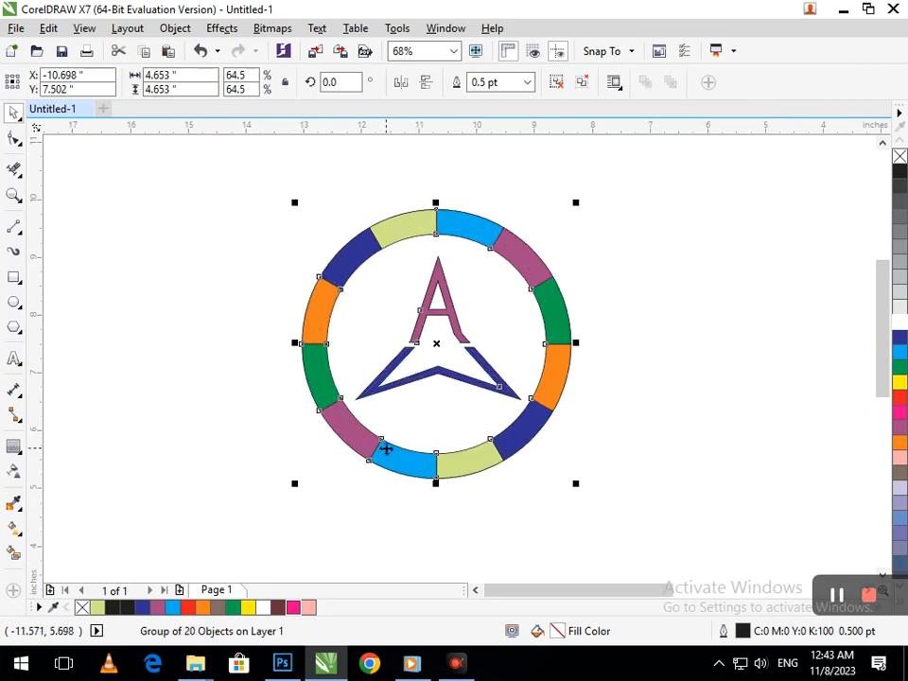
pyautogui.moveTo(411, 461); pyautogui.dragTo(428, 462)
pyautogui.click(596, 571)
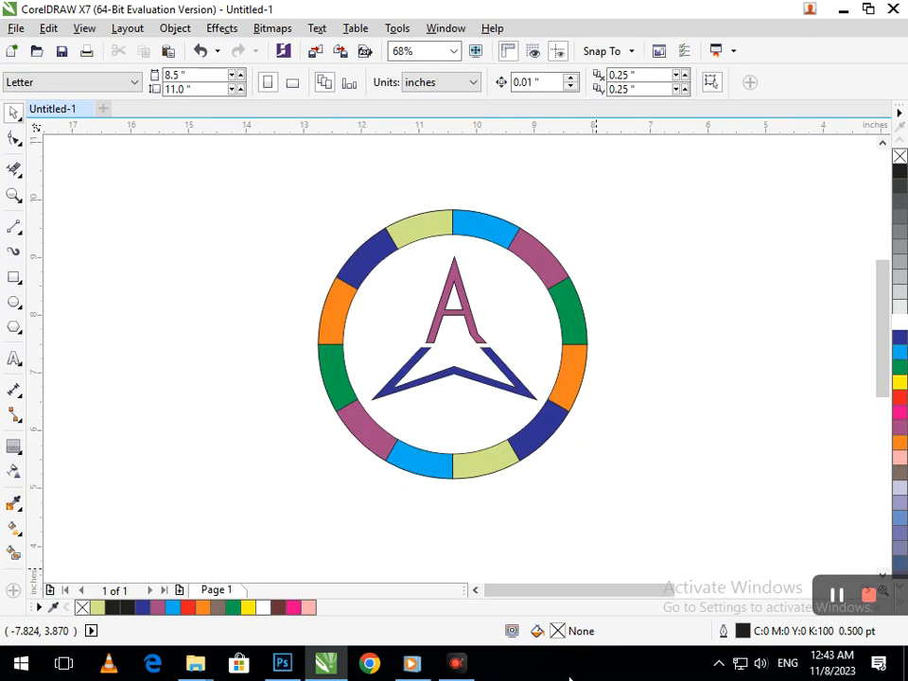